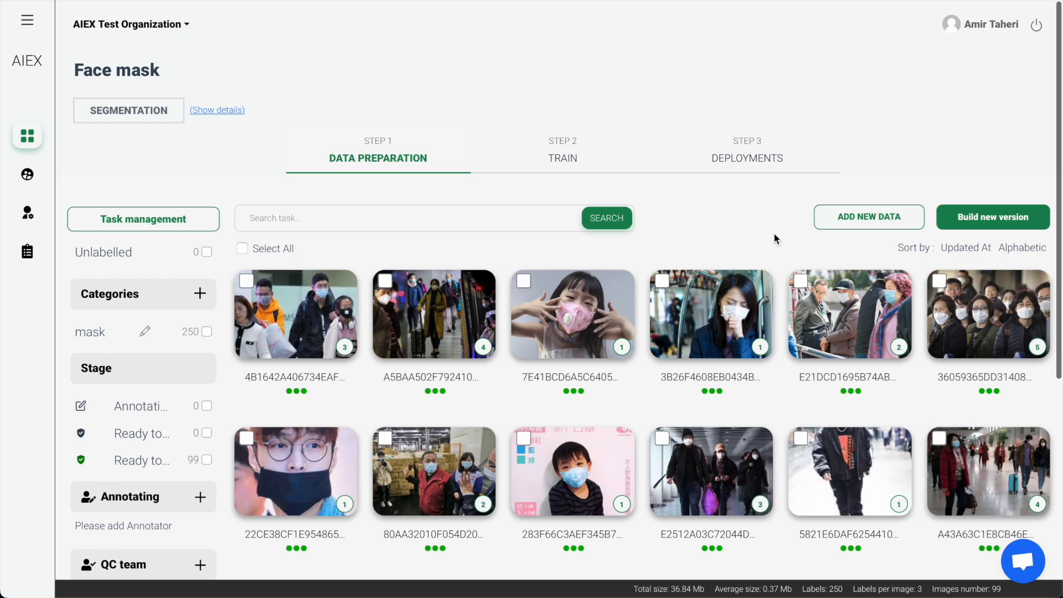
- Start building a new train-ready version of the Face mask dataset and name it "Face mask v2"
{"action": "scroll", "coordinate": [774, 238], "scroll_direction": "down", "scroll_amount": 3}
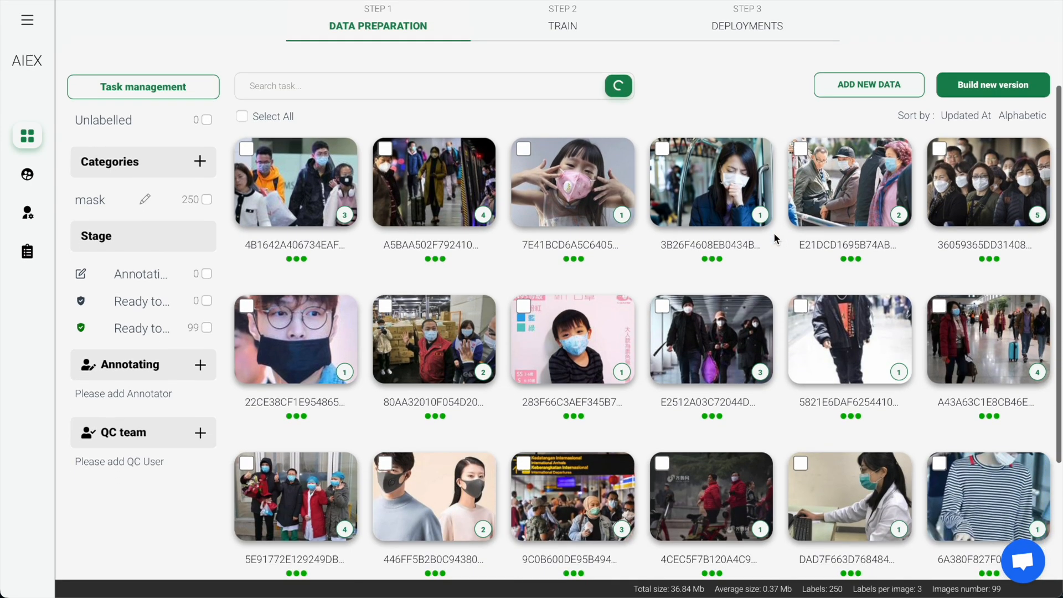
{"action": "scroll", "coordinate": [774, 238], "scroll_direction": "up", "scroll_amount": 3}
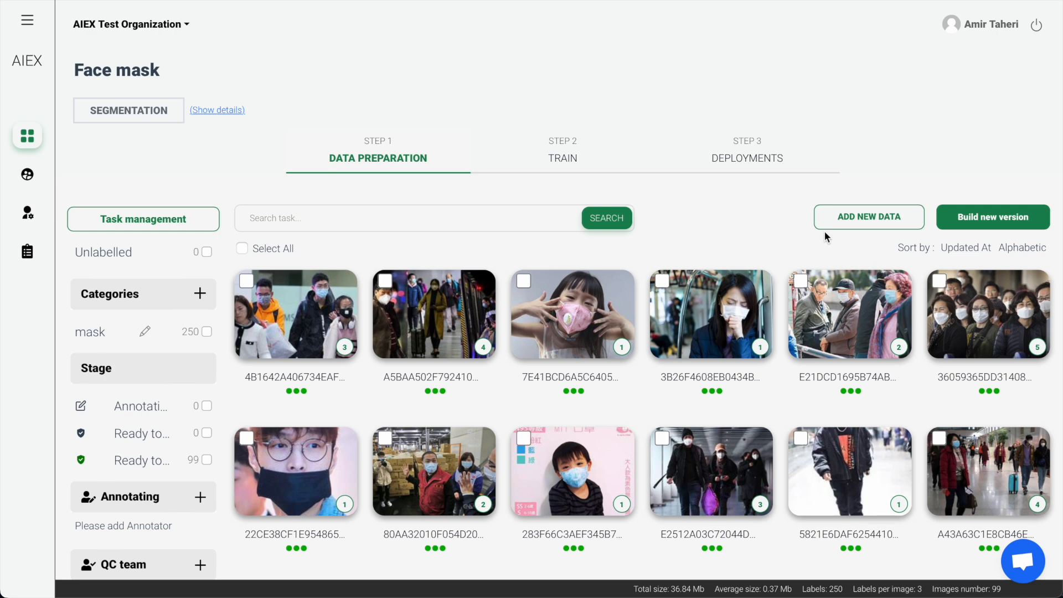
{"action": "left_click", "coordinate": [994, 226]}
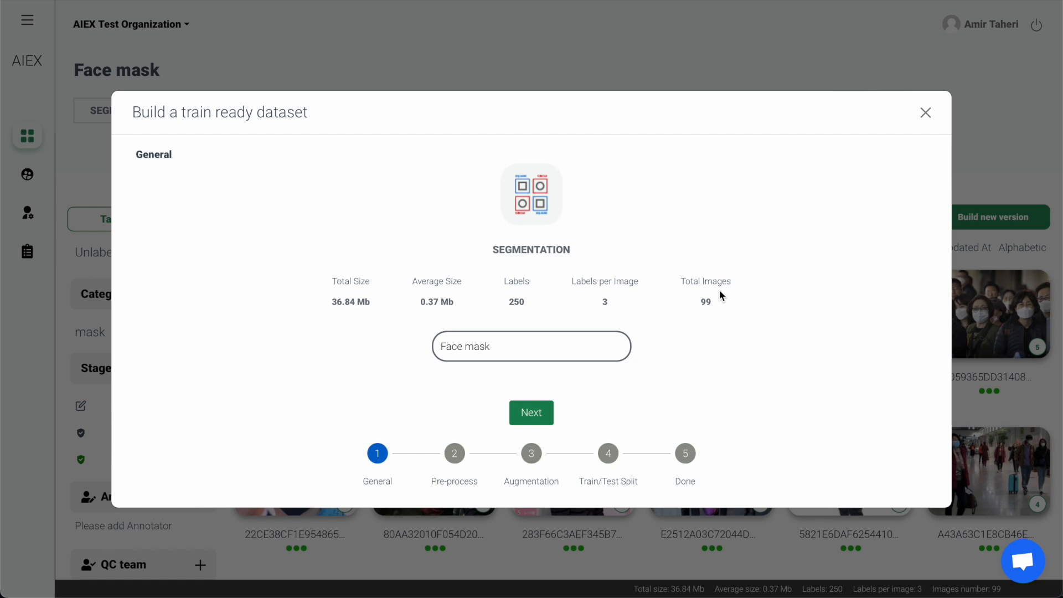
{"action": "type", "text": "v2"}
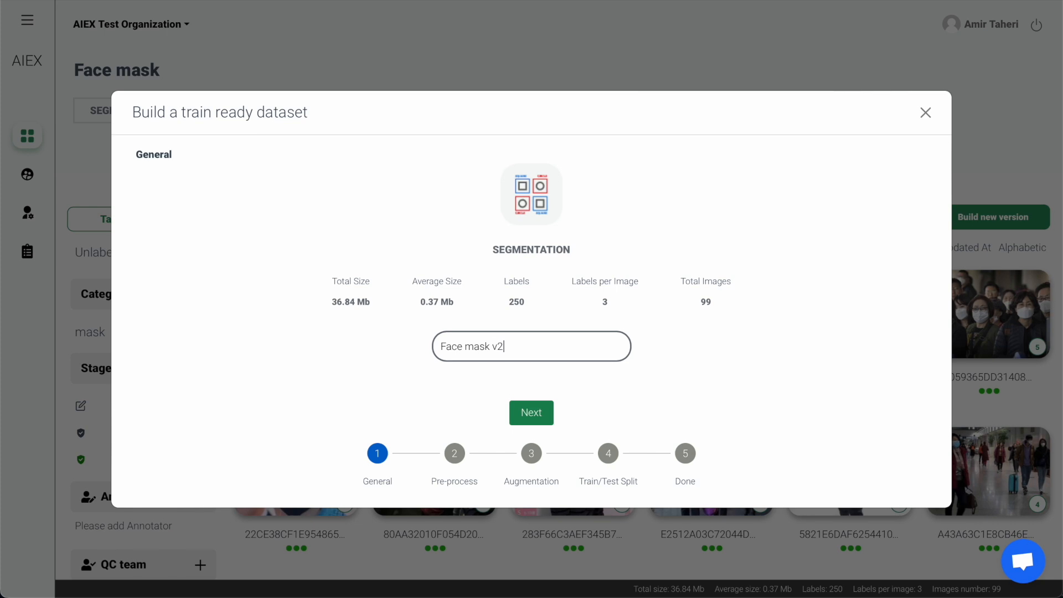
{"action": "left_click", "coordinate": [551, 416]}
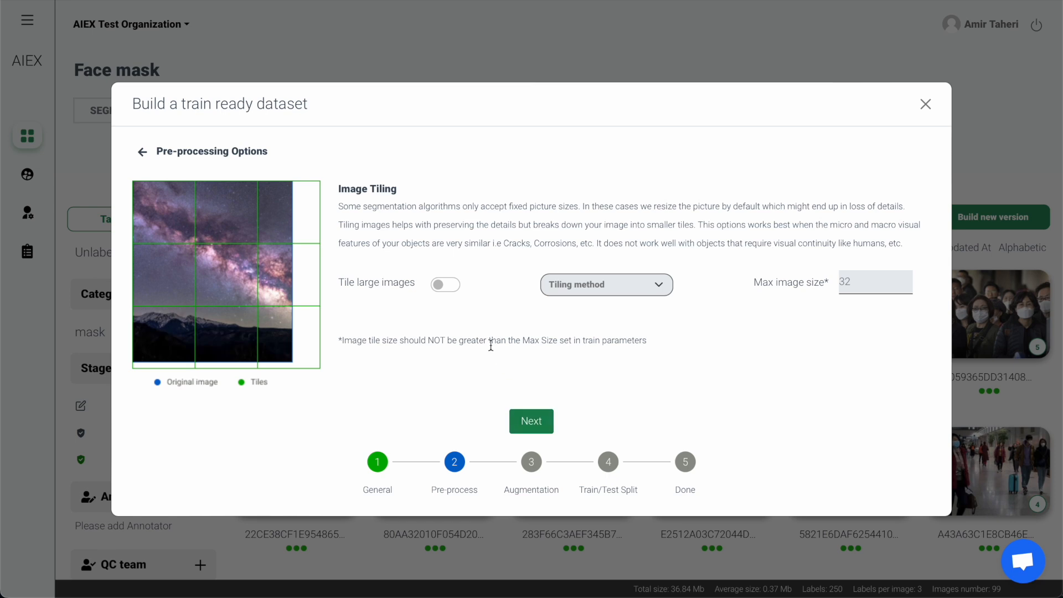
- Enable tiling of large images with the IMAGE CLAMP method and a max image size of 32, and proceed to augmentation
{"action": "left_click", "coordinate": [451, 284]}
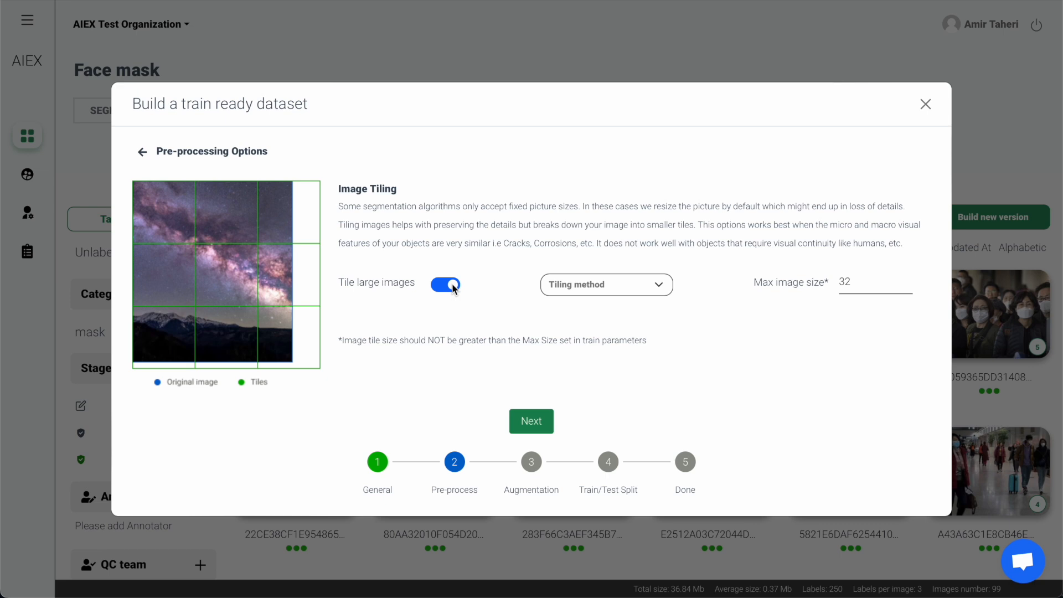
{"action": "left_click", "coordinate": [659, 285]}
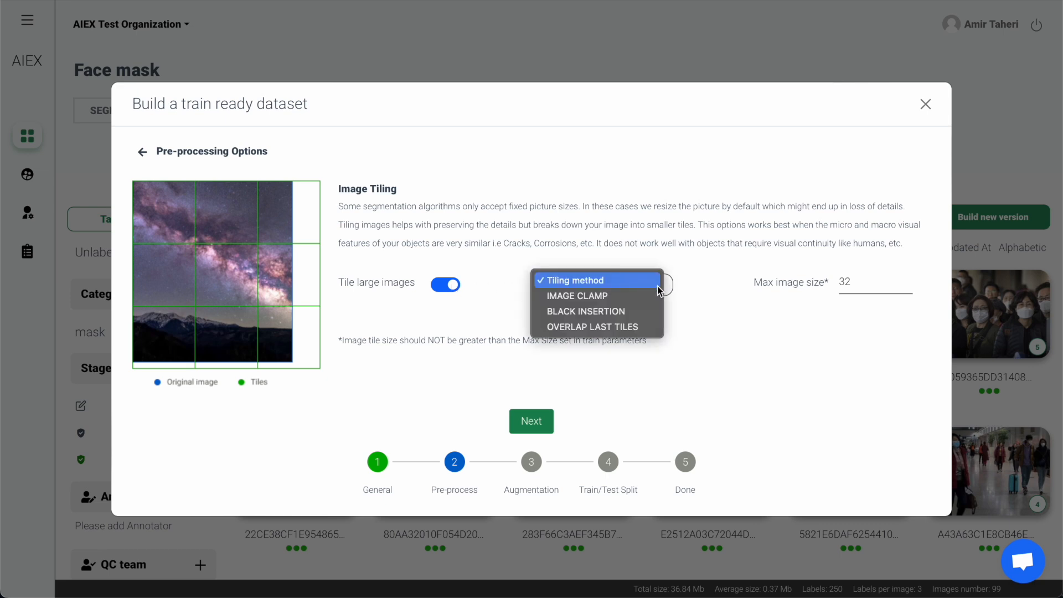
{"action": "left_click", "coordinate": [656, 298]}
{"action": "left_click", "coordinate": [855, 283]}
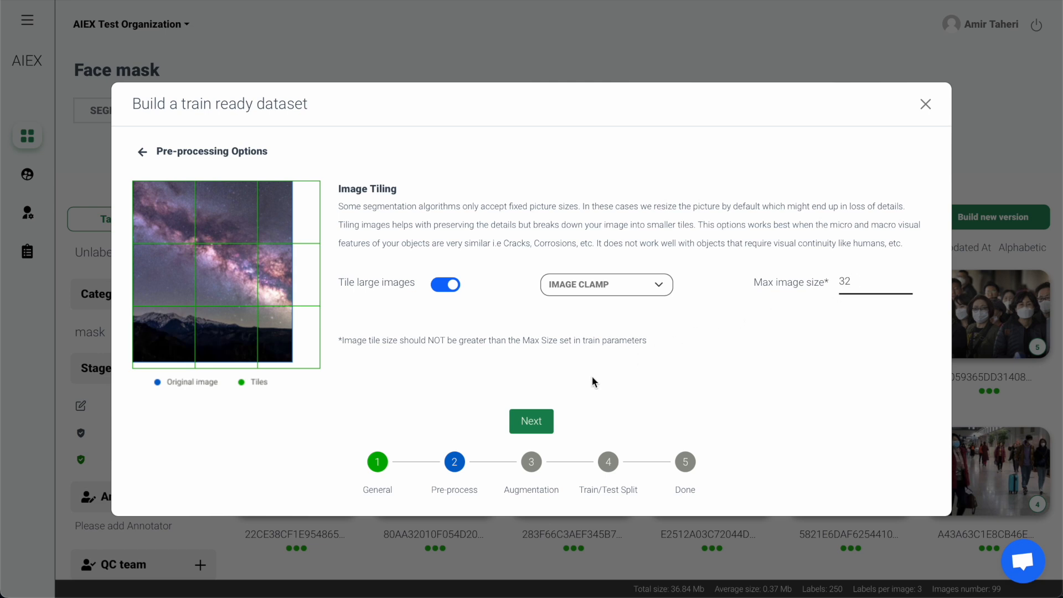
{"action": "left_click", "coordinate": [552, 422]}
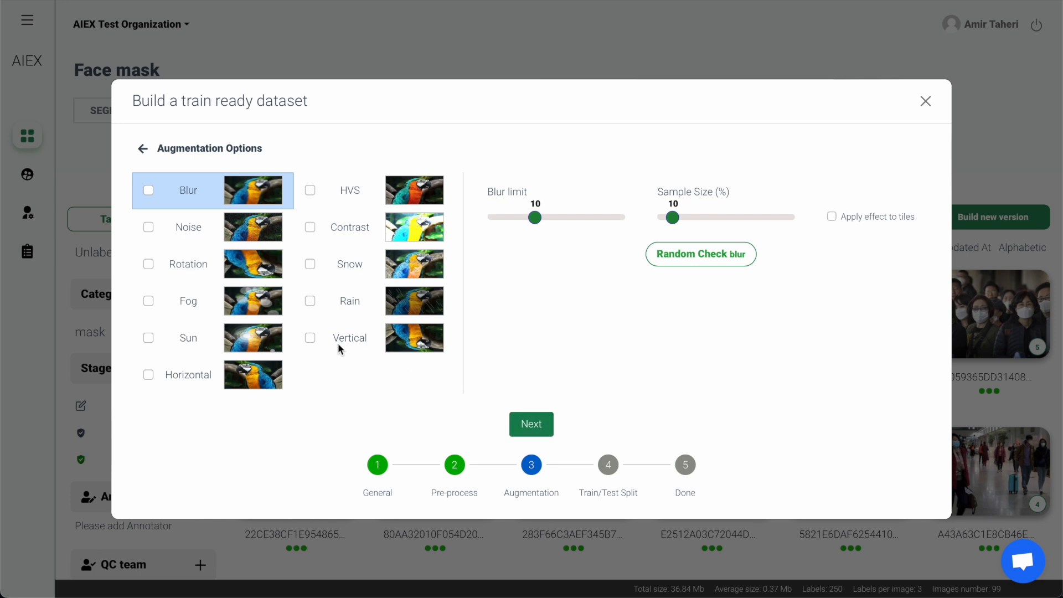
- Add Vertical augmentation at 60% sample size and Contrast augmentation with limit 2 at 50% sample size, and proceed to the split
{"action": "left_click", "coordinate": [311, 338]}
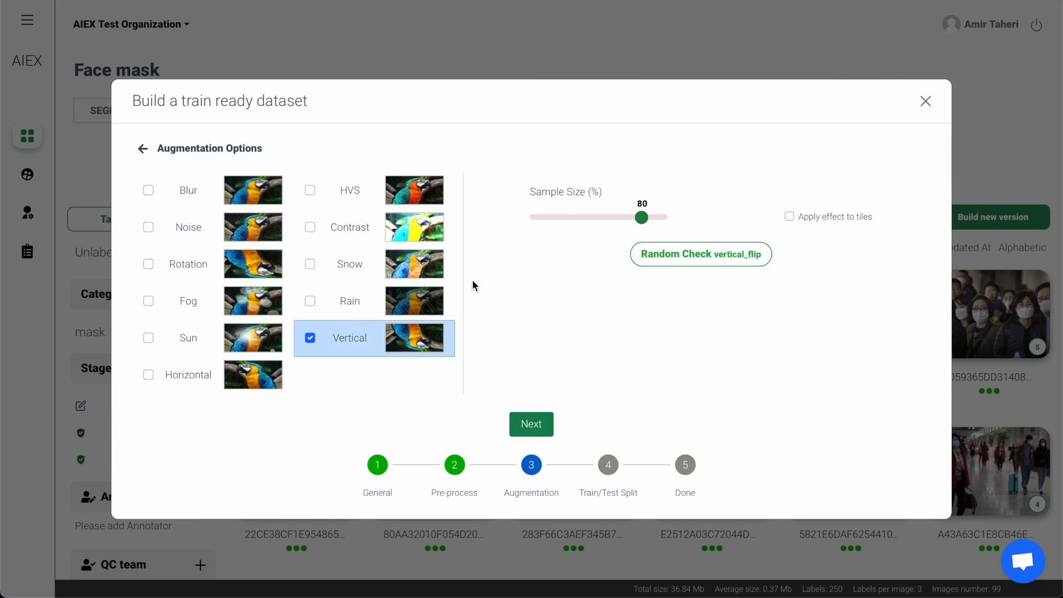
{"action": "left_click_drag", "start_coordinate": [641, 218], "coordinate": [614, 221]}
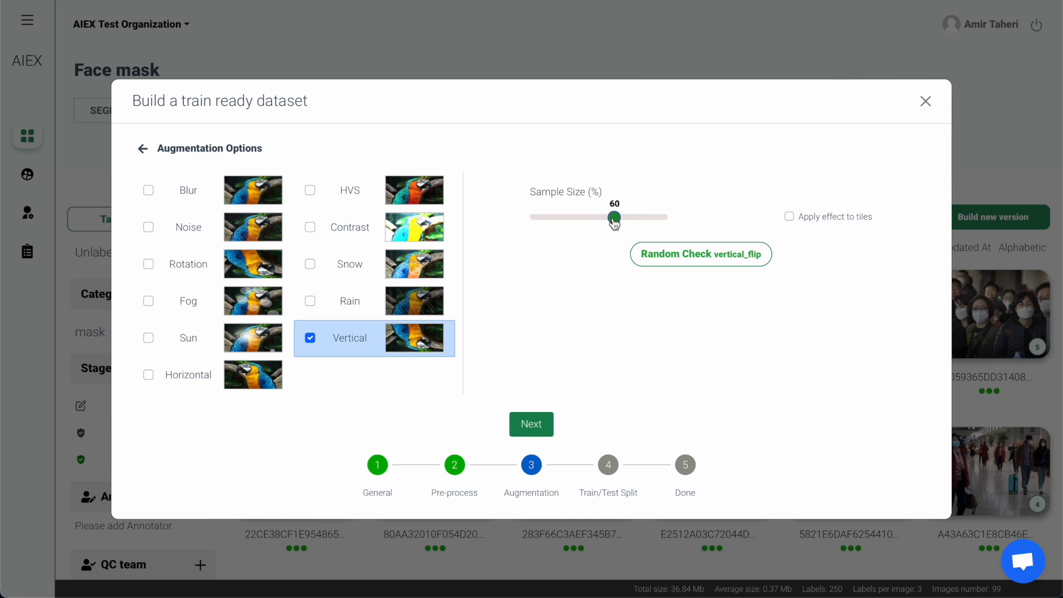
{"action": "left_click", "coordinate": [312, 230]}
{"action": "left_click_drag", "start_coordinate": [516, 218], "coordinate": [543, 219]}
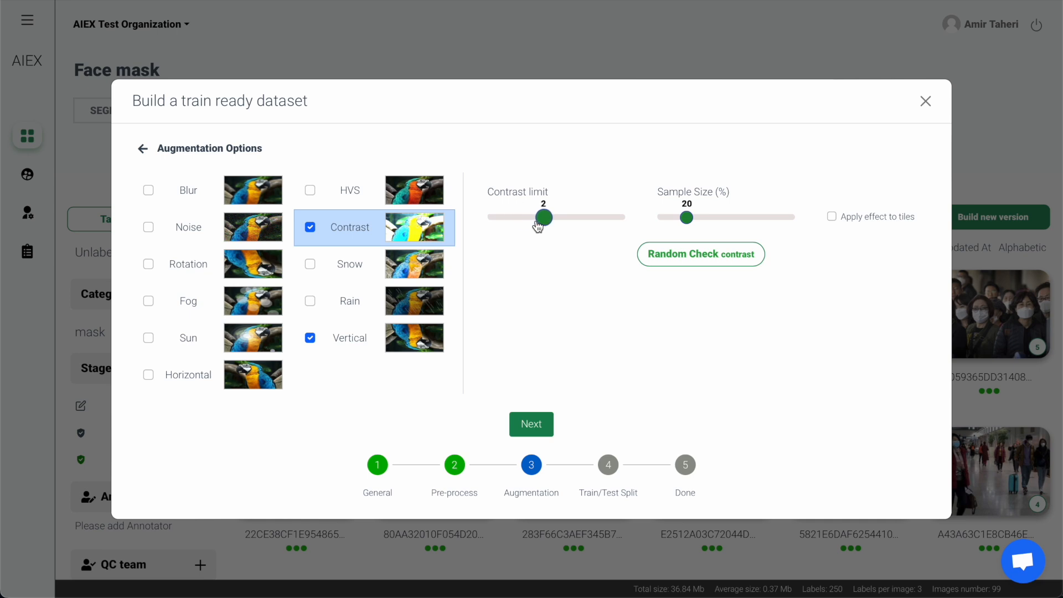
{"action": "left_click_drag", "start_coordinate": [686, 220], "coordinate": [728, 222]}
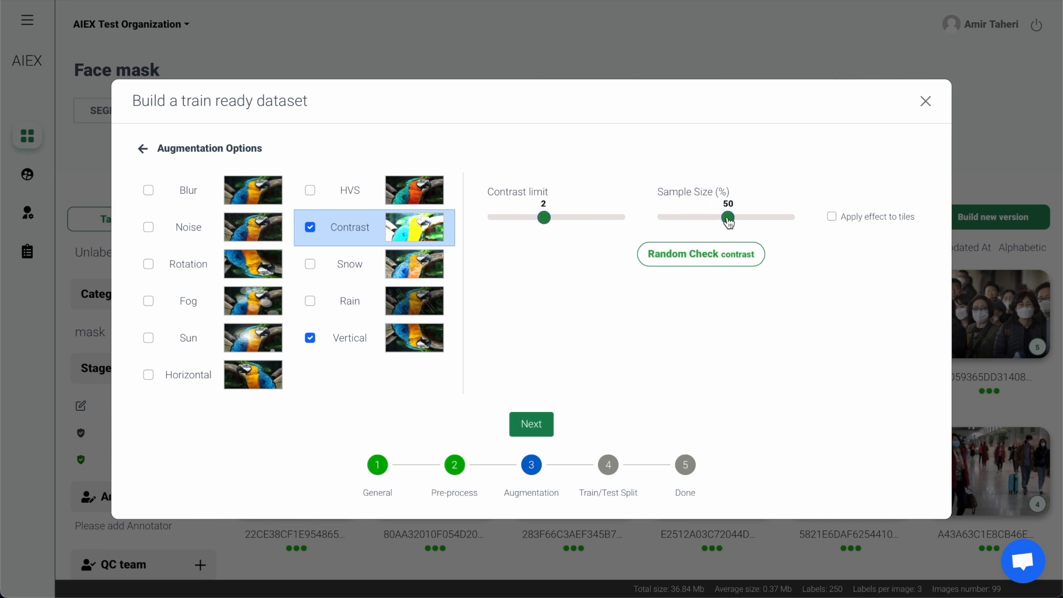
{"action": "left_click", "coordinate": [551, 430]}
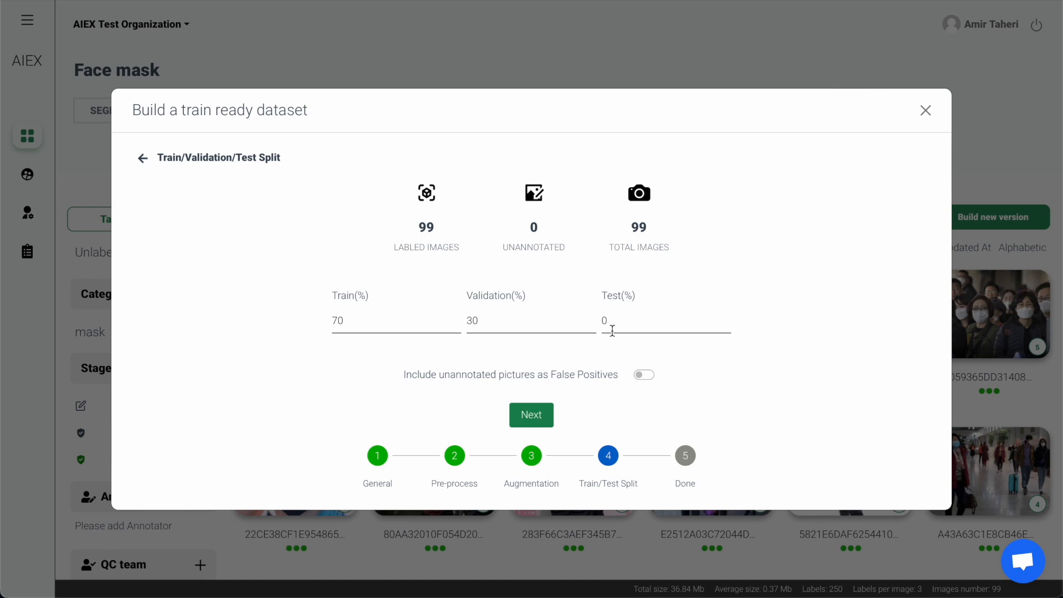
- Keep the 70/30/0 train/validation/test split, include unannotated pictures as False Positives, and build the train-ready version
{"action": "left_click", "coordinate": [376, 324]}
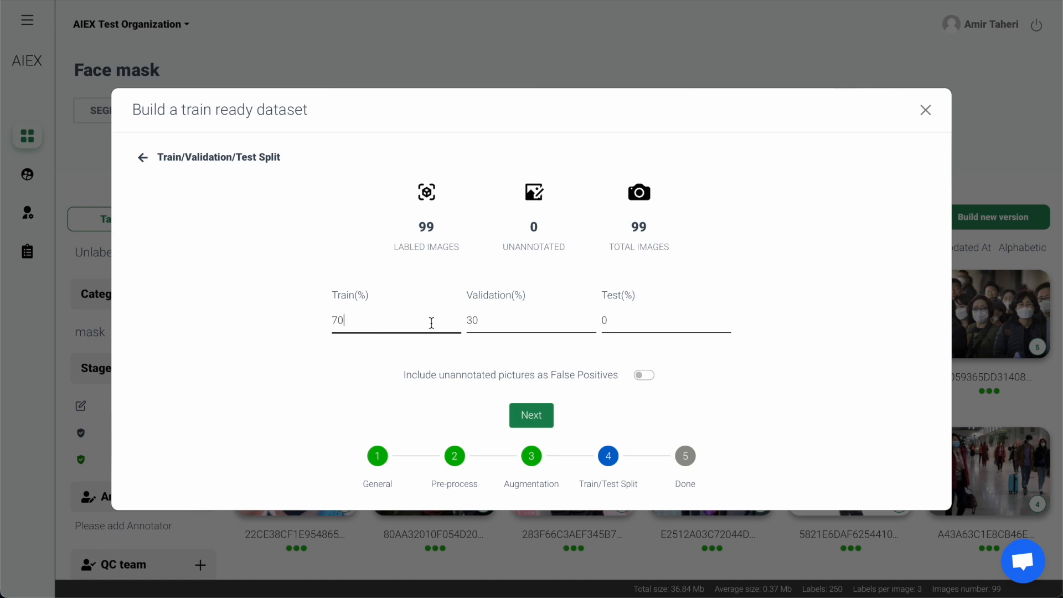
{"action": "left_click", "coordinate": [497, 322]}
{"action": "left_click", "coordinate": [647, 376]}
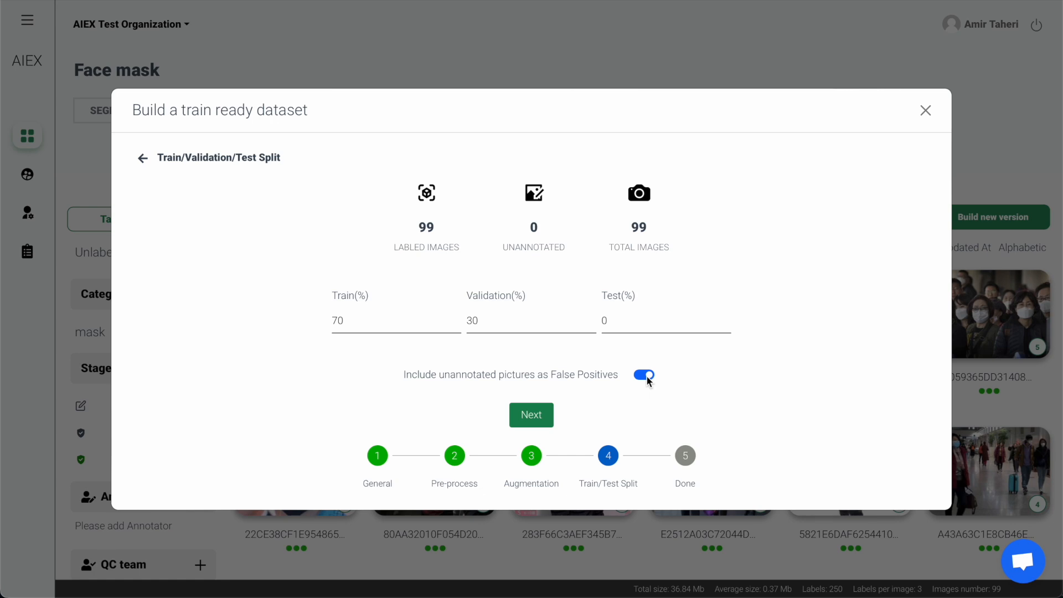
{"action": "left_click", "coordinate": [549, 416]}
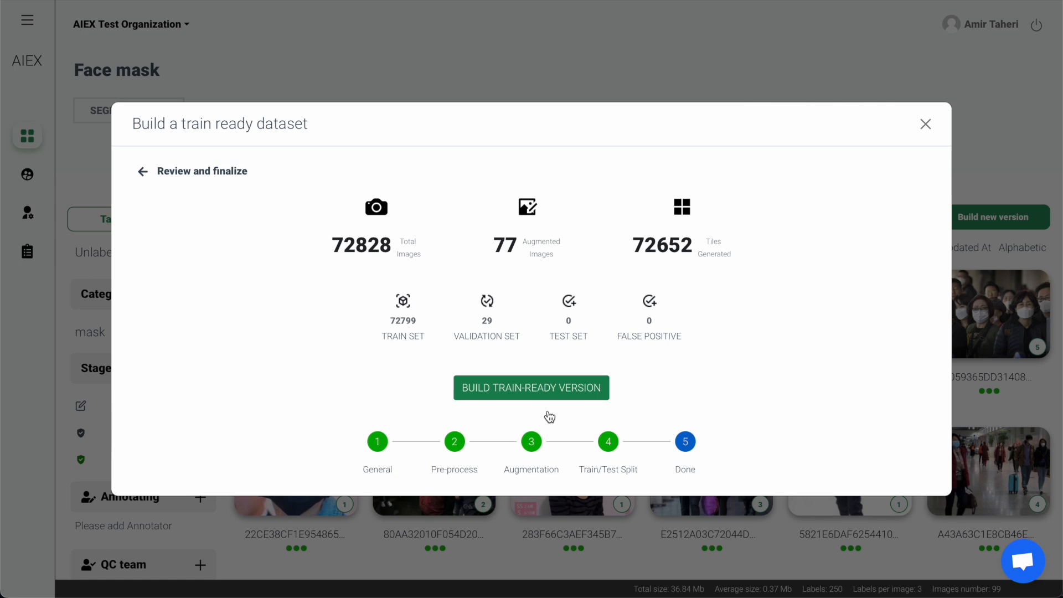
{"action": "left_click", "coordinate": [561, 399]}
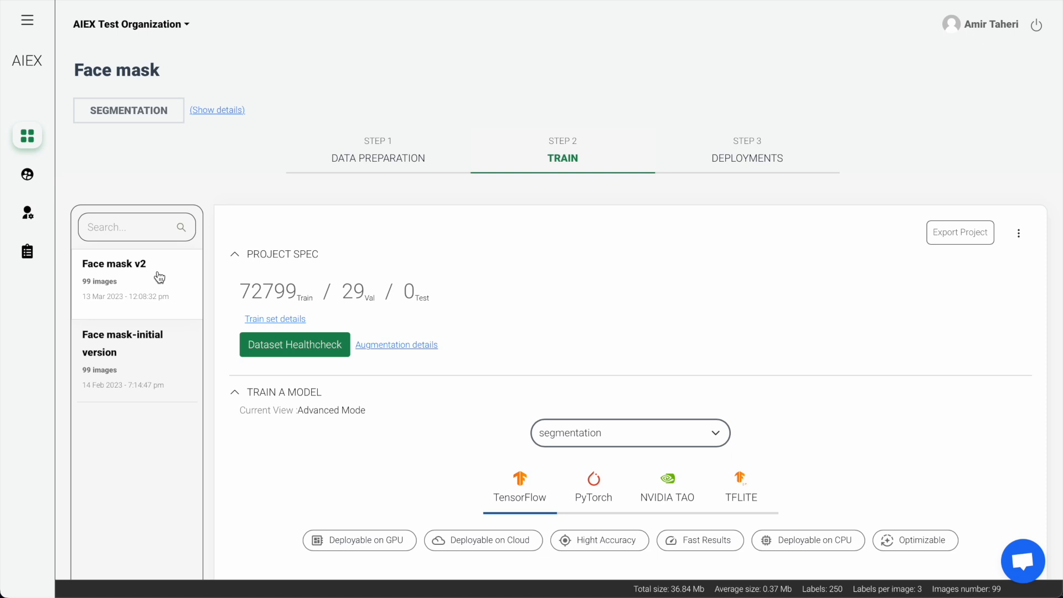
- Review the Dataset Healthcheck of Face mask v2: annotation heatmap, size relative to image, size distribution and image metrics
{"action": "left_click", "coordinate": [332, 357]}
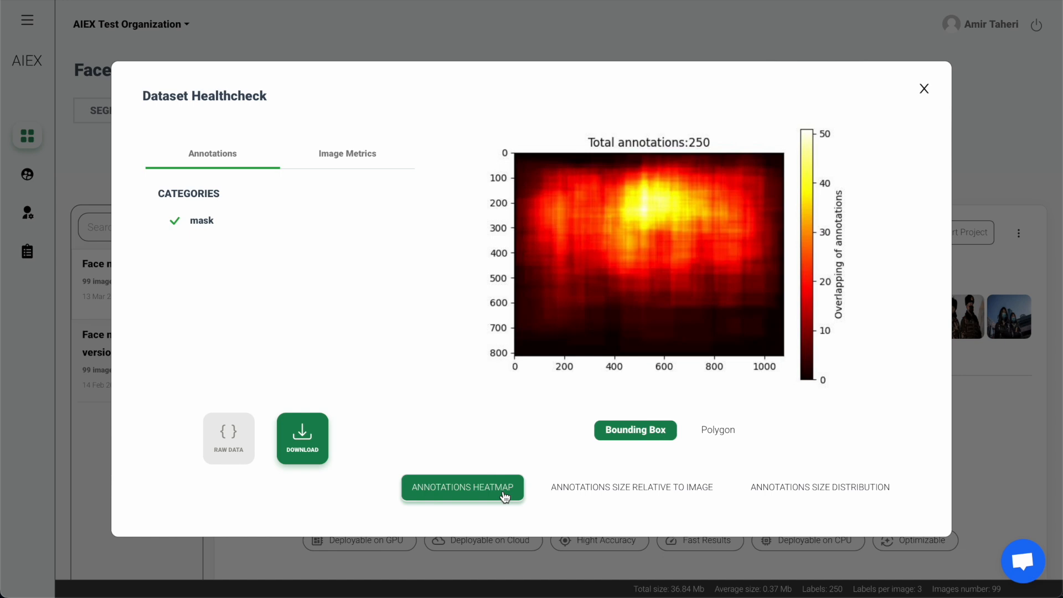
{"action": "left_click", "coordinate": [696, 501]}
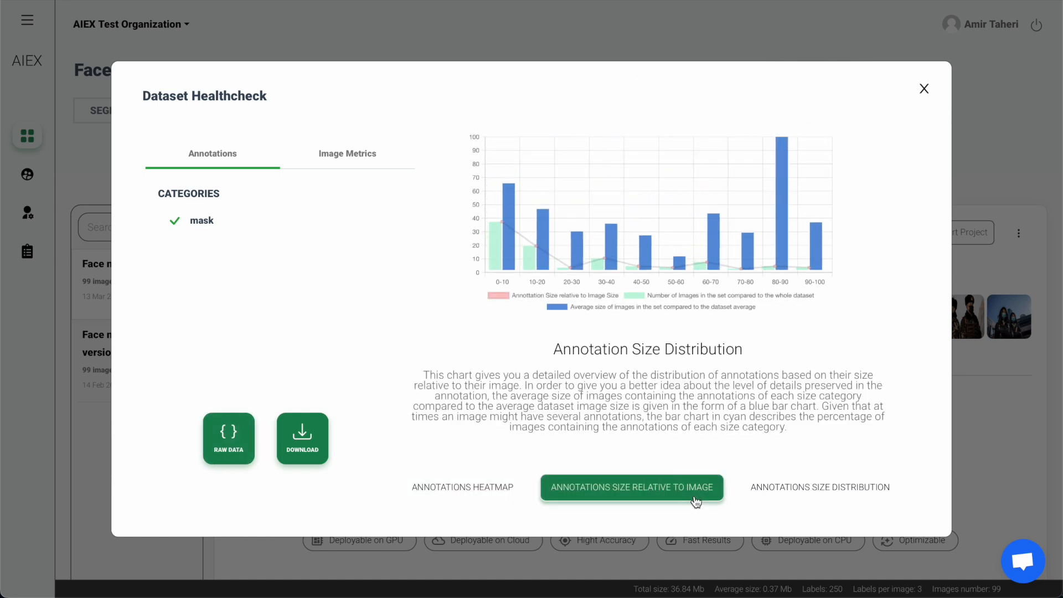
{"action": "left_click", "coordinate": [857, 496]}
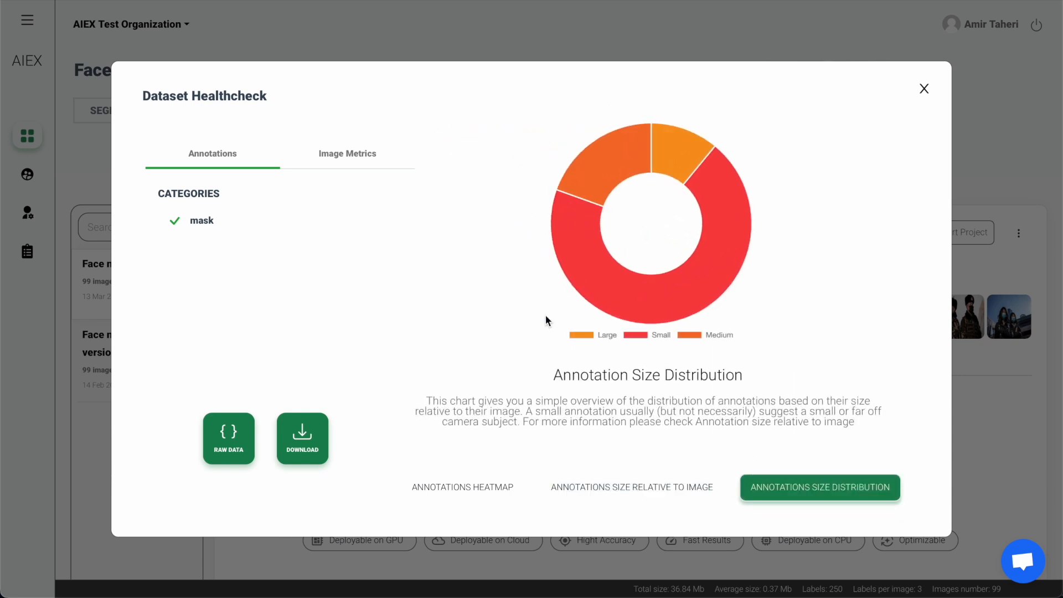
{"action": "left_click", "coordinate": [370, 165]}
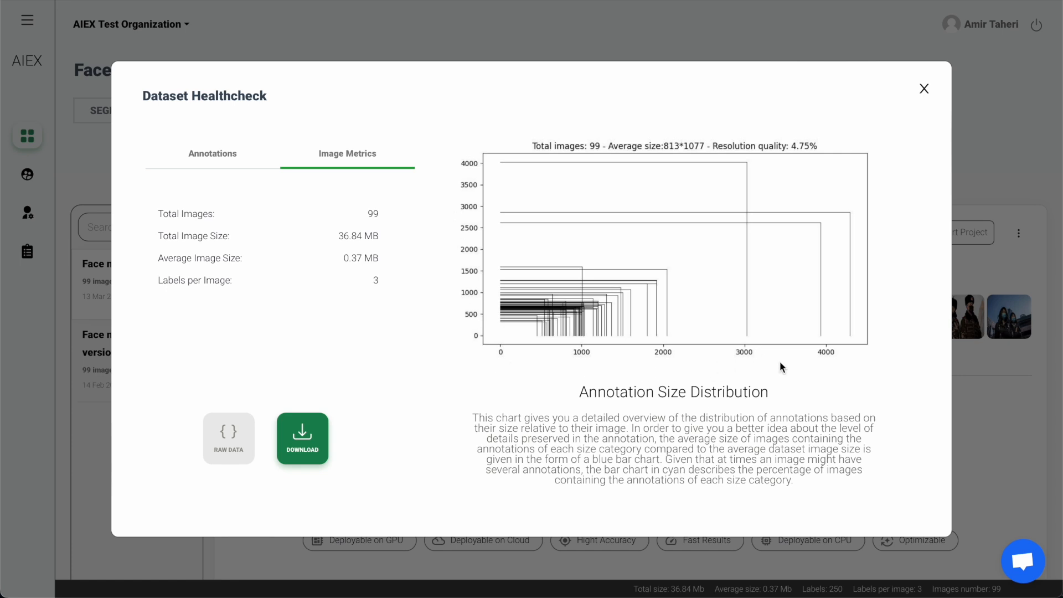
{"action": "left_click", "coordinate": [924, 90]}
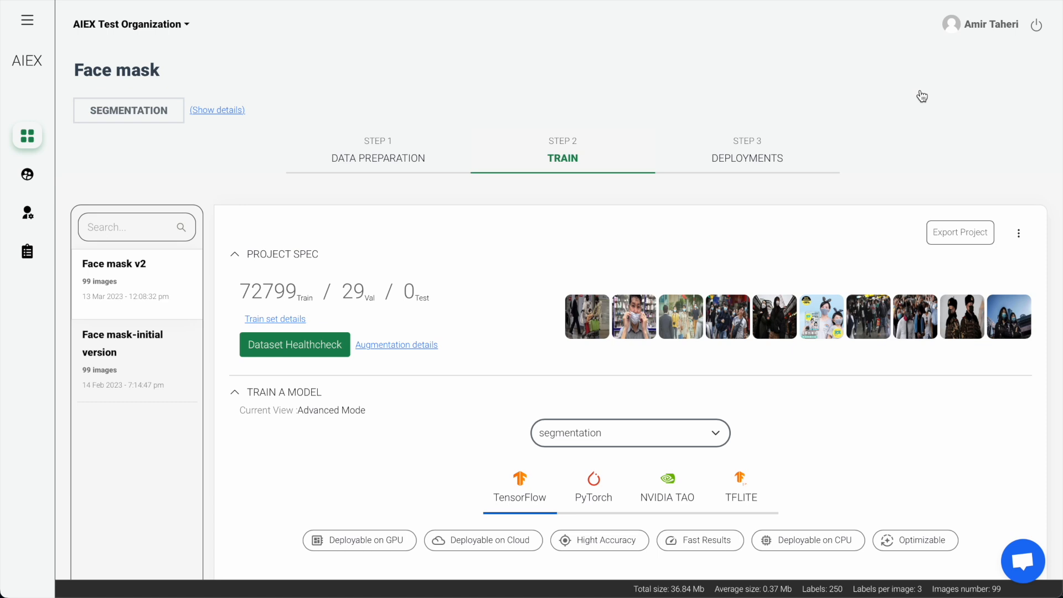
- Export the Face mask v2 project
{"action": "left_click", "coordinate": [984, 244]}
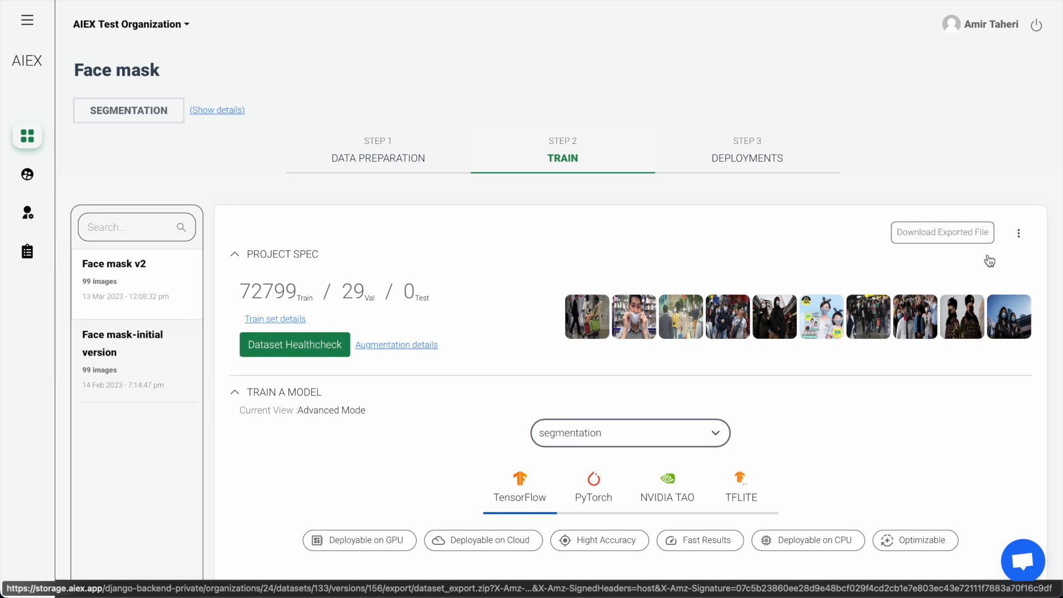
- Set up model training with the segmentation type, the PyTorch framework and the YOLOV5 model
{"action": "scroll", "coordinate": [991, 265], "scroll_direction": "down", "scroll_amount": 3}
{"action": "scroll", "coordinate": [991, 266], "scroll_direction": "down", "scroll_amount": 3}
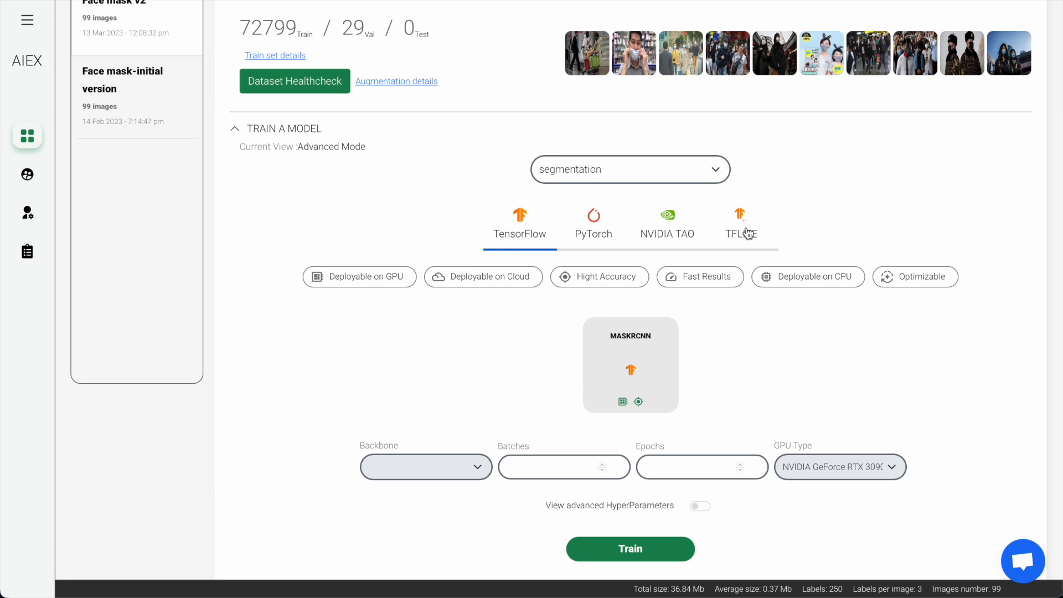
{"action": "left_click", "coordinate": [719, 173]}
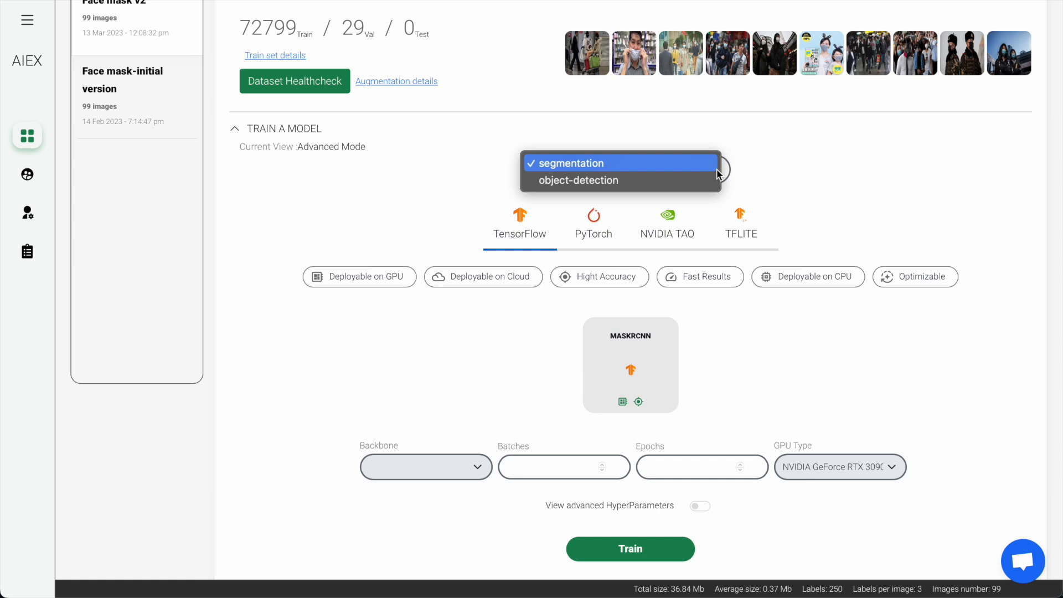
{"action": "left_click", "coordinate": [633, 164]}
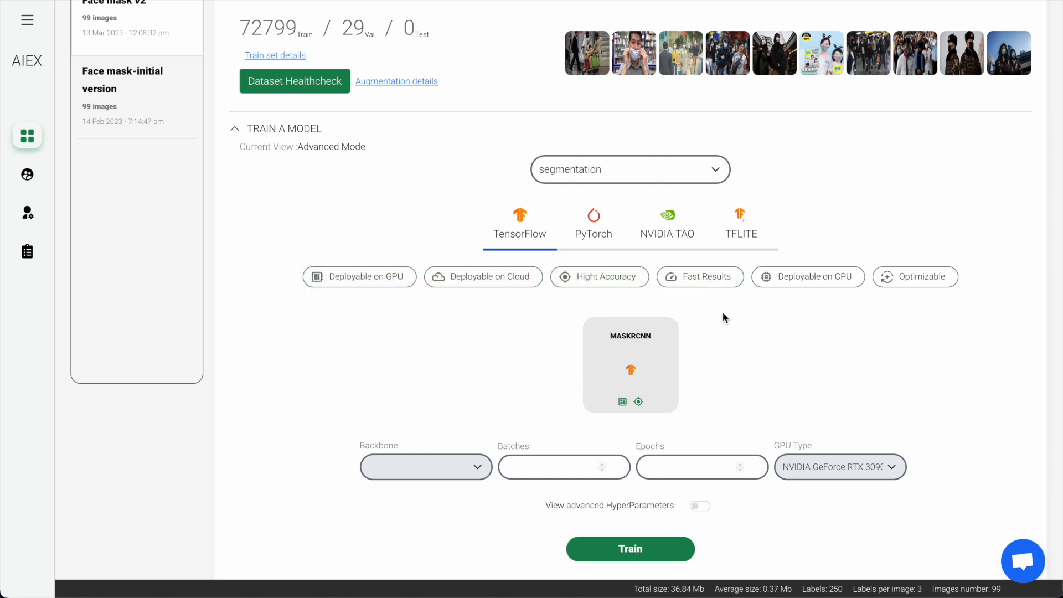
{"action": "left_click", "coordinate": [601, 237]}
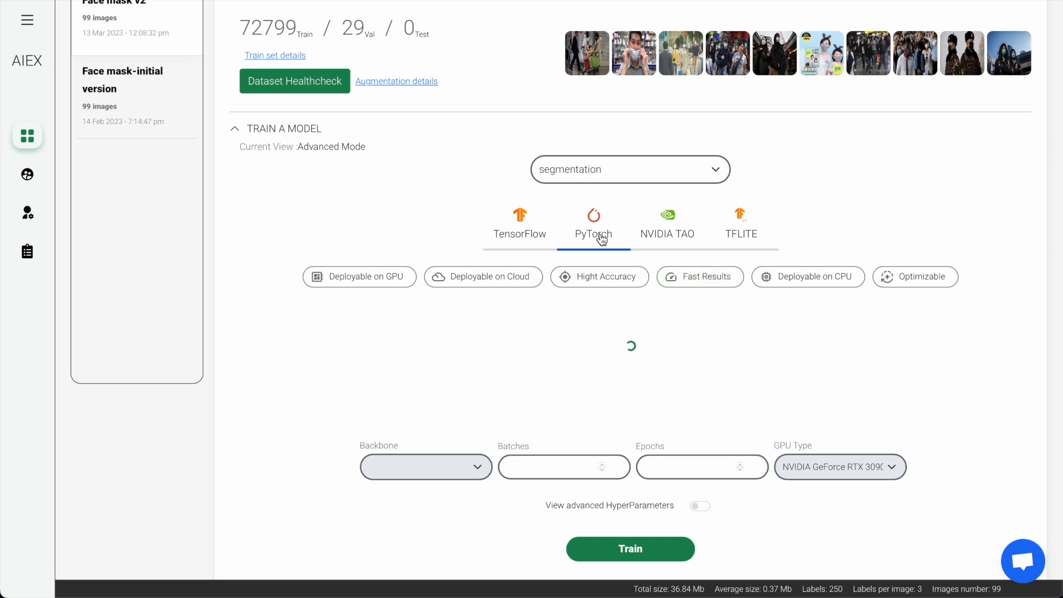
{"action": "left_click", "coordinate": [751, 350]}
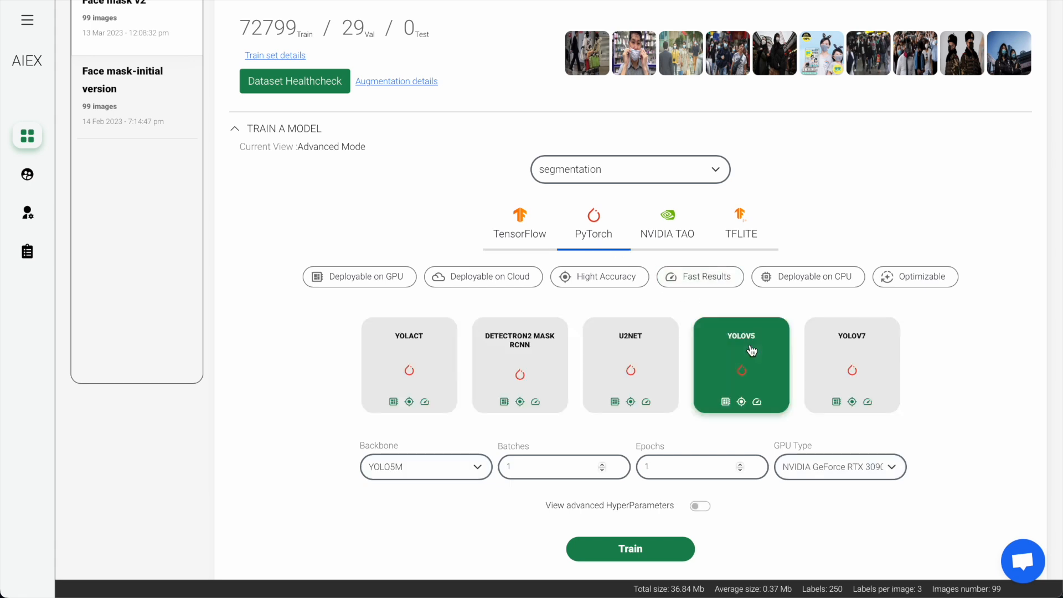
- Check the backbone and GPU options, keeping YOLO5M and the NVIDIA GeForce RTX 3090
{"action": "left_click", "coordinate": [464, 465]}
{"action": "left_click", "coordinate": [464, 465]}
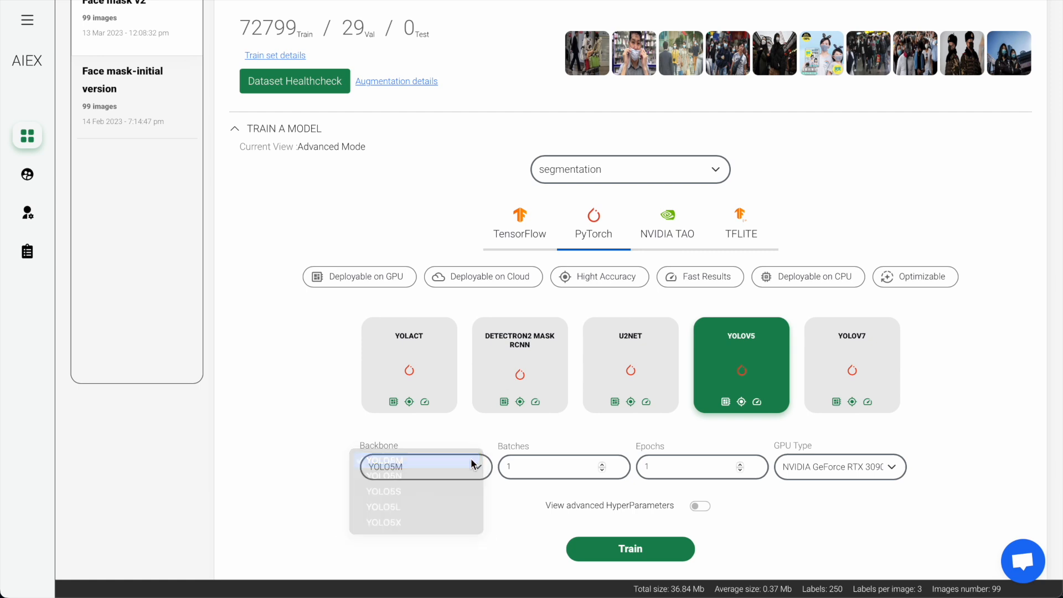
{"action": "left_click", "coordinate": [799, 465]}
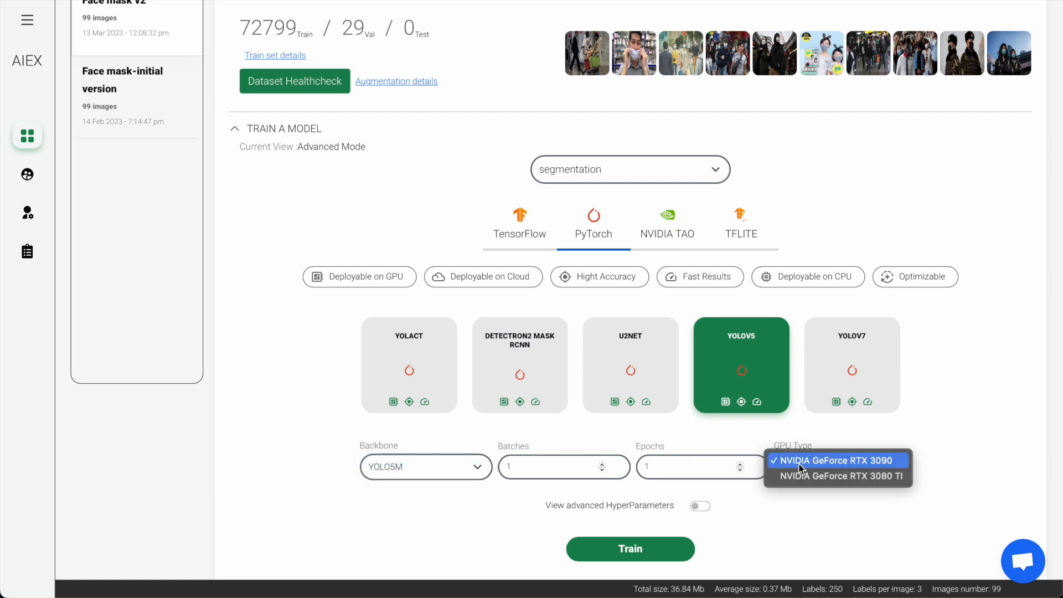
{"action": "left_click", "coordinate": [799, 465]}
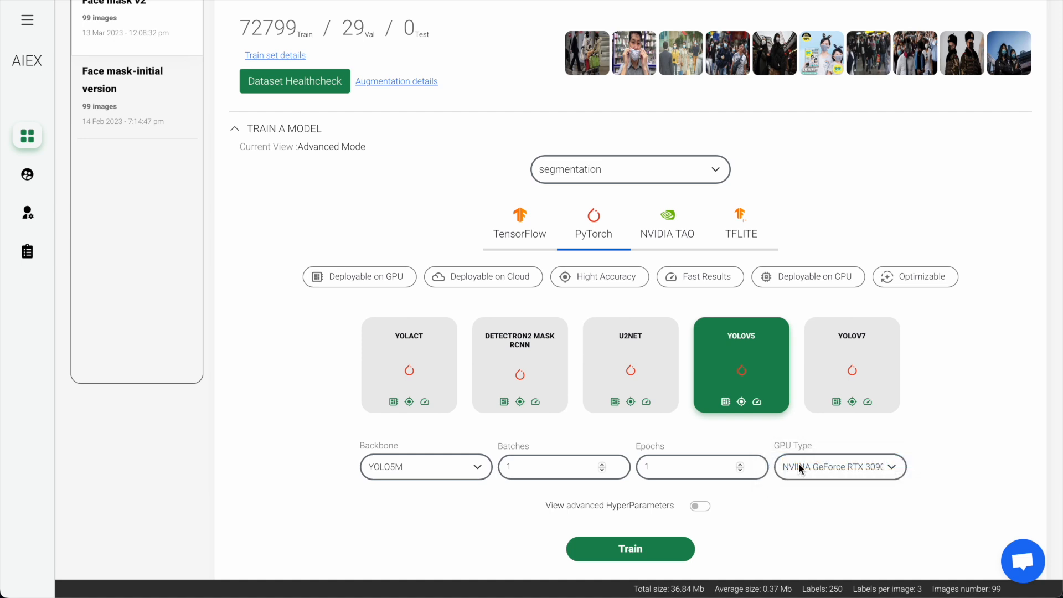
- Show the advanced hyperparameters and compare the U2NET settings with those of YOLOV5, leaving YOLOV5 selected
{"action": "left_click", "coordinate": [700, 505]}
{"action": "scroll", "coordinate": [698, 504], "scroll_direction": "down", "scroll_amount": 2}
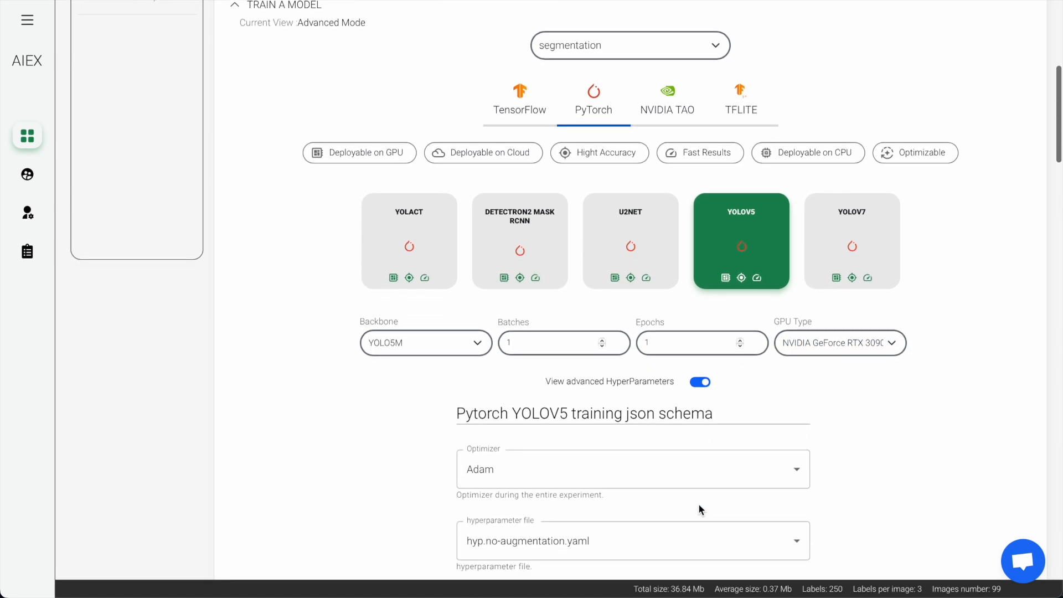
{"action": "scroll", "coordinate": [699, 510], "scroll_direction": "down", "scroll_amount": 1}
{"action": "left_click", "coordinate": [623, 191]}
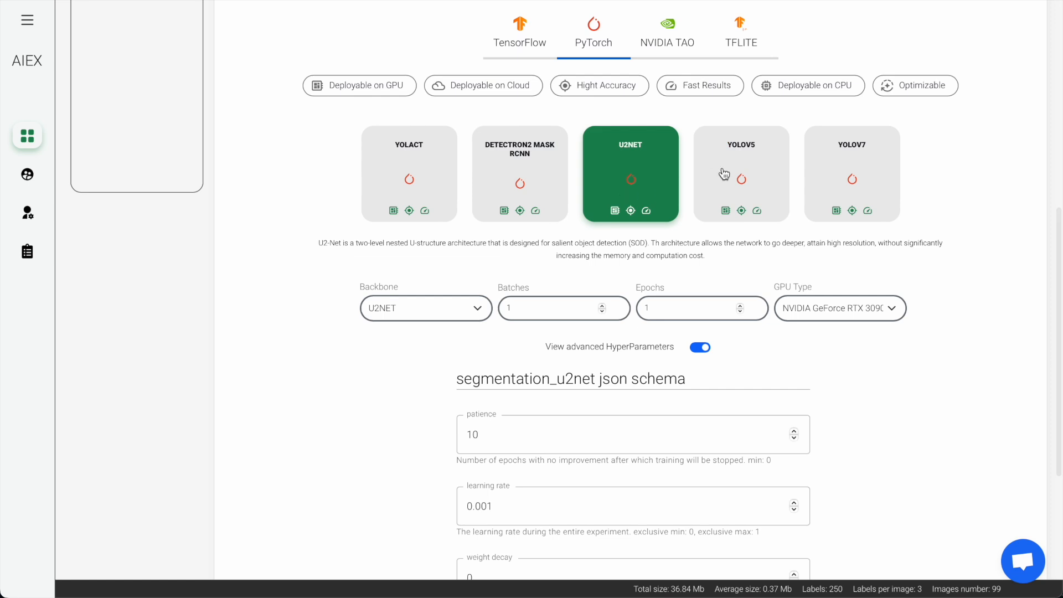
{"action": "left_click", "coordinate": [736, 175]}
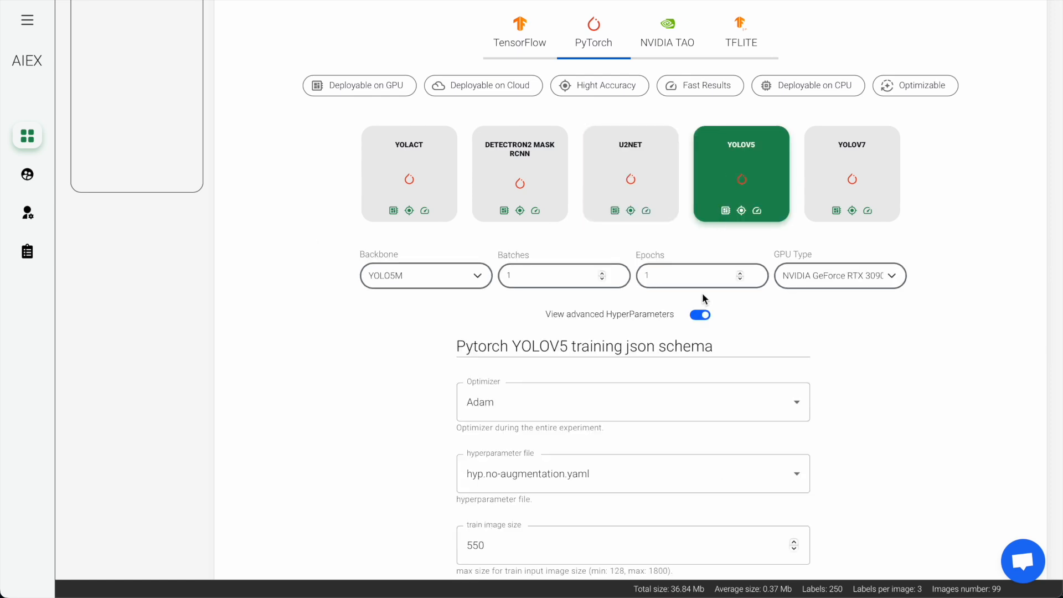
- Look past the YOLOV5 hyperparameters to the train results and expand the metrics of training run #531
{"action": "scroll", "coordinate": [709, 294], "scroll_direction": "down", "scroll_amount": 20}
{"action": "scroll", "coordinate": [713, 289], "scroll_direction": "down", "scroll_amount": 15}
{"action": "scroll", "coordinate": [713, 288], "scroll_direction": "down", "scroll_amount": 5}
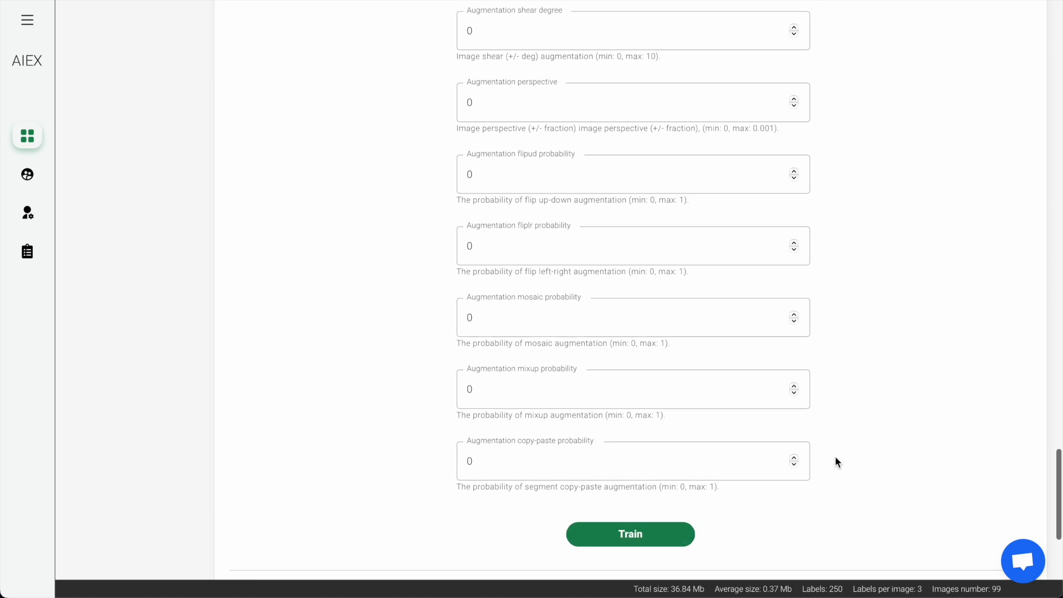
{"action": "scroll", "coordinate": [835, 461], "scroll_direction": "down", "scroll_amount": 6}
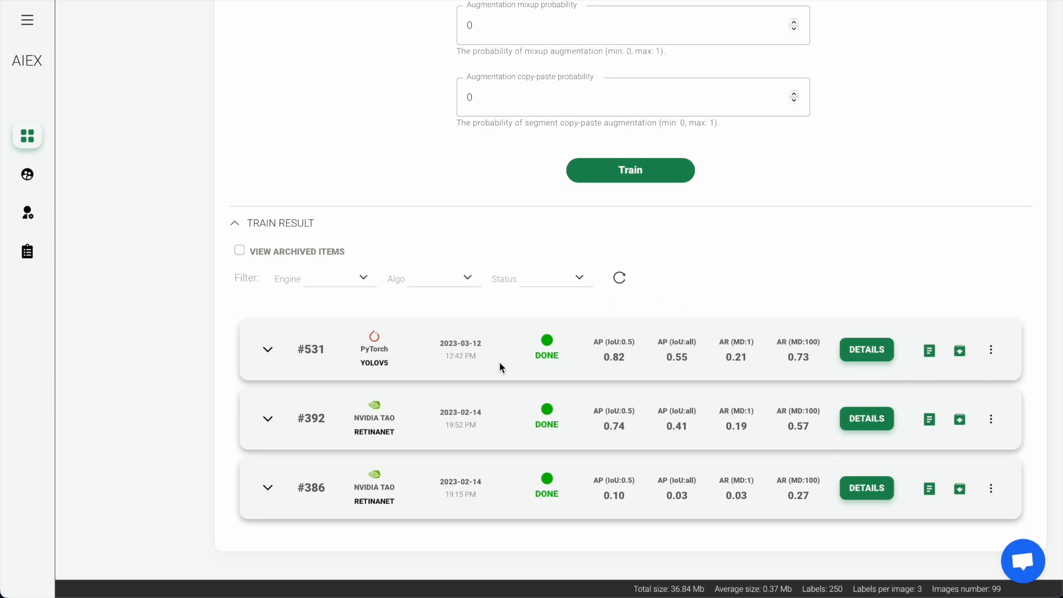
{"action": "left_click", "coordinate": [267, 351]}
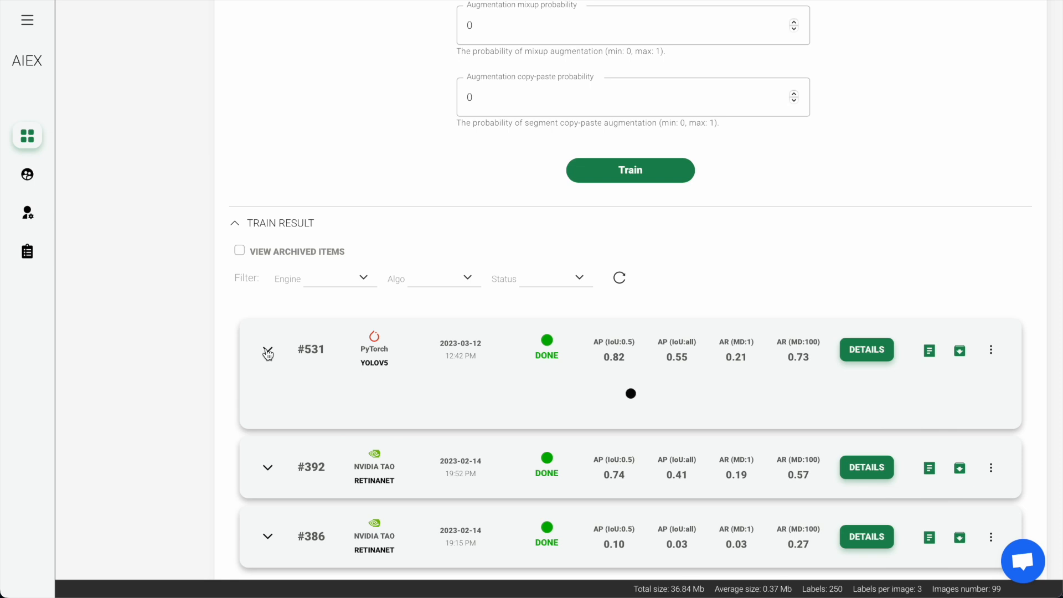
{"action": "scroll", "coordinate": [267, 353], "scroll_direction": "down", "scroll_amount": 5}
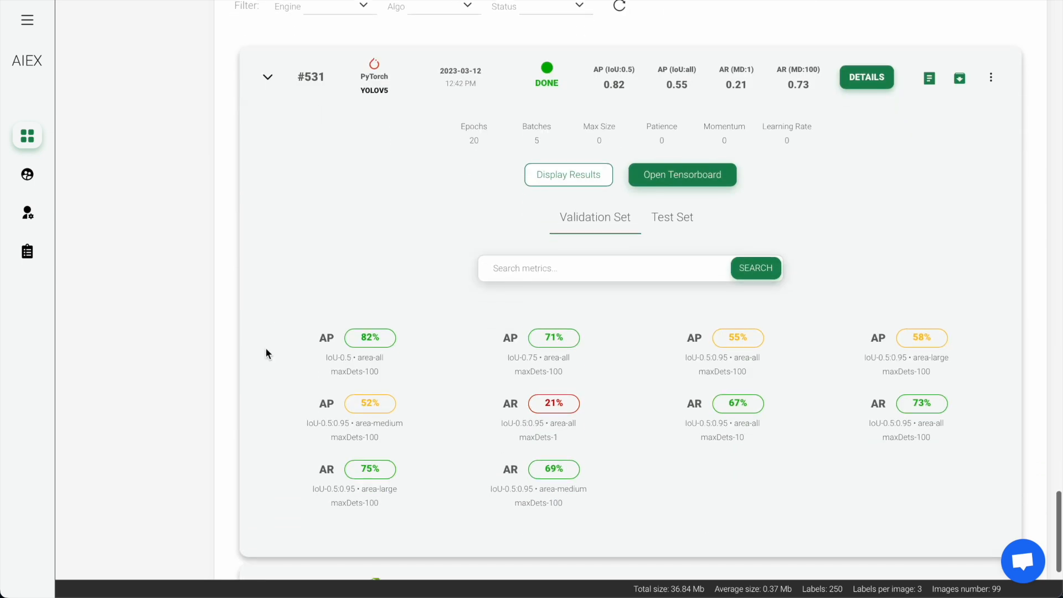
- Display the results of run #531 and compare the ground truth with the model prediction on the validation set
{"action": "left_click", "coordinate": [602, 184]}
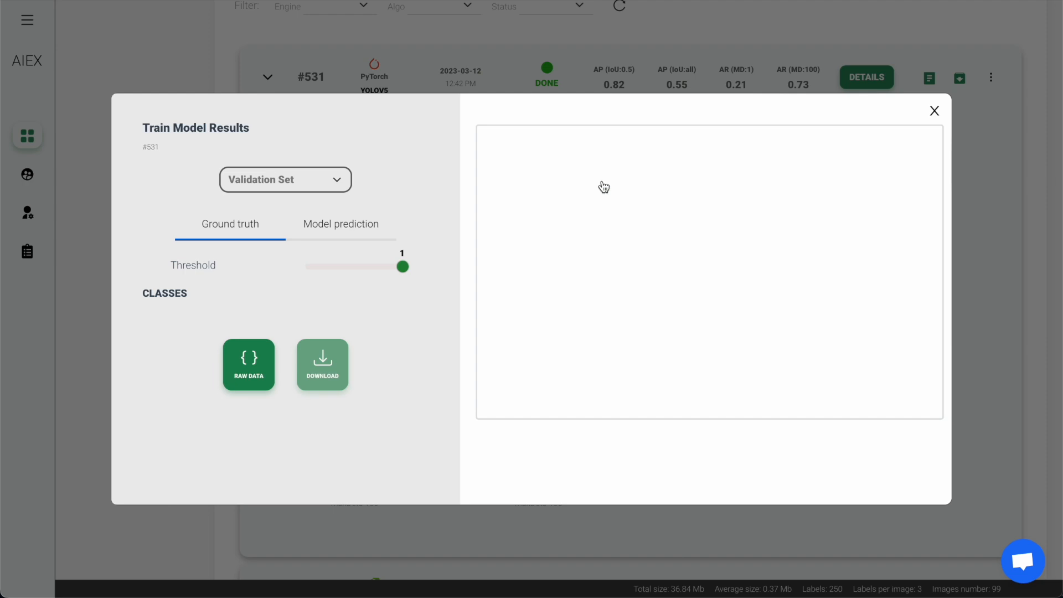
{"action": "left_click", "coordinate": [339, 225]}
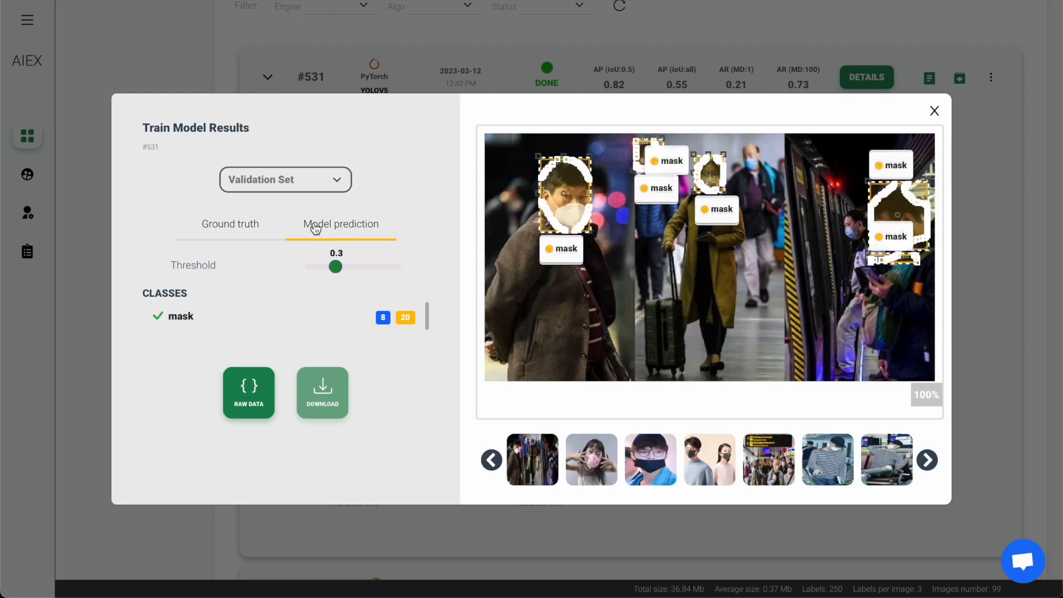
{"action": "left_click", "coordinate": [247, 227]}
{"action": "left_click", "coordinate": [341, 225]}
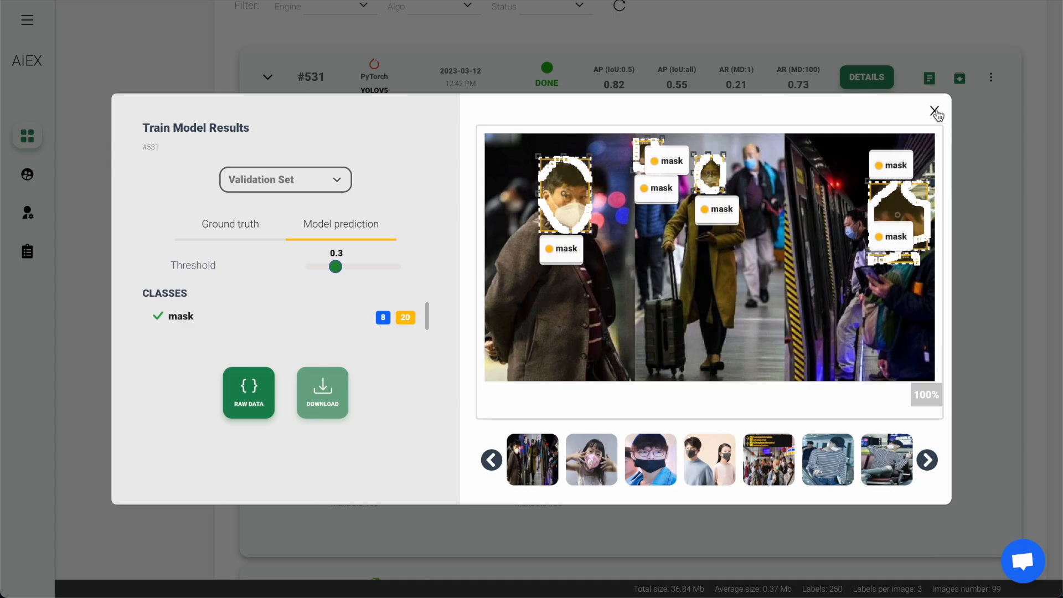
{"action": "left_click", "coordinate": [936, 111]}
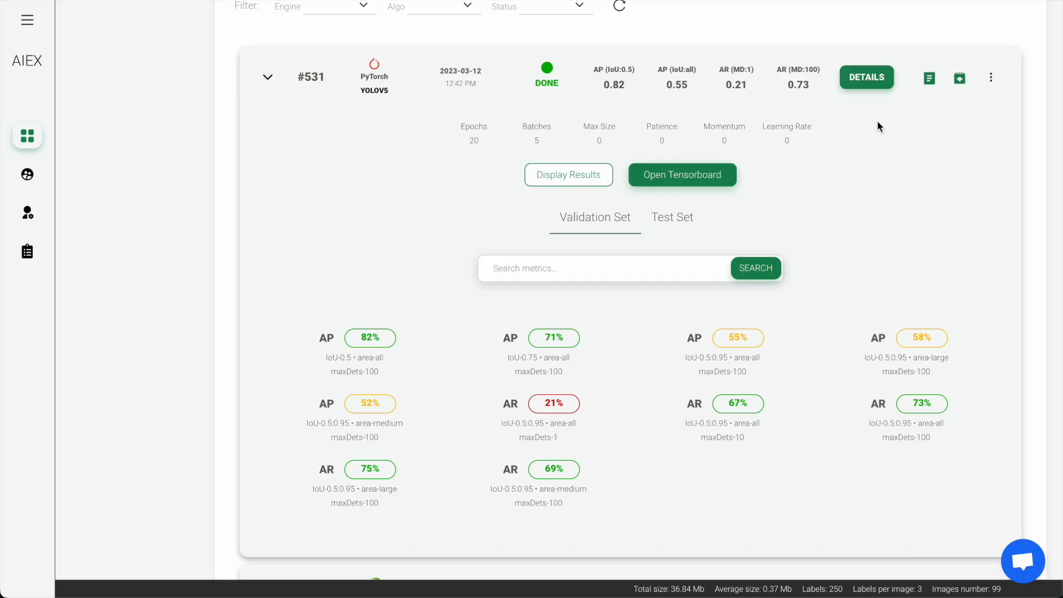
- Open TensorBoard for run #531 and review the mAP, precision and recall charts in the time series view
{"action": "left_click", "coordinate": [730, 181]}
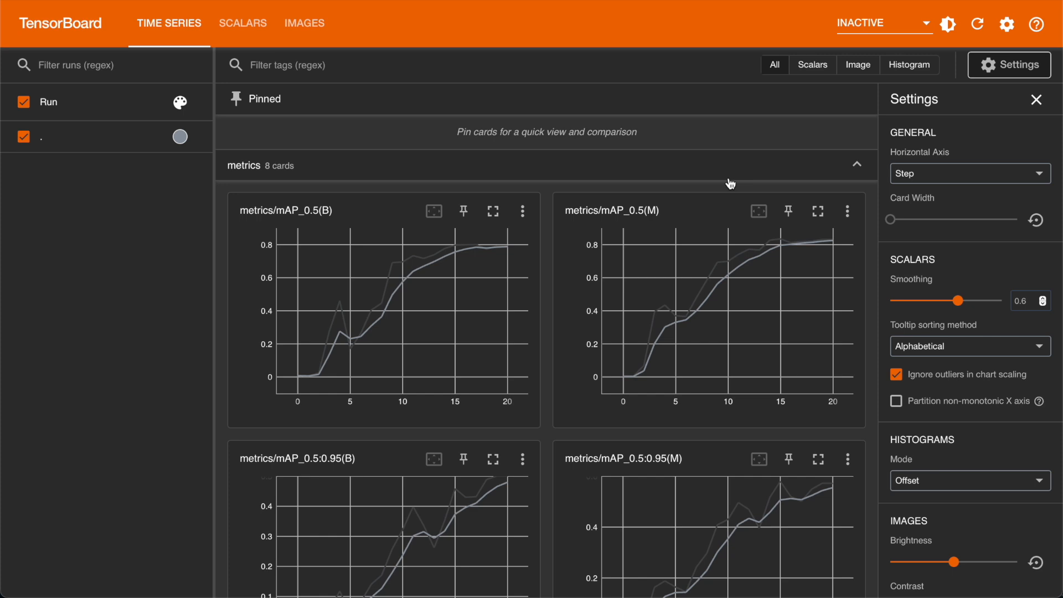
{"action": "scroll", "coordinate": [730, 184], "scroll_direction": "down", "scroll_amount": 3}
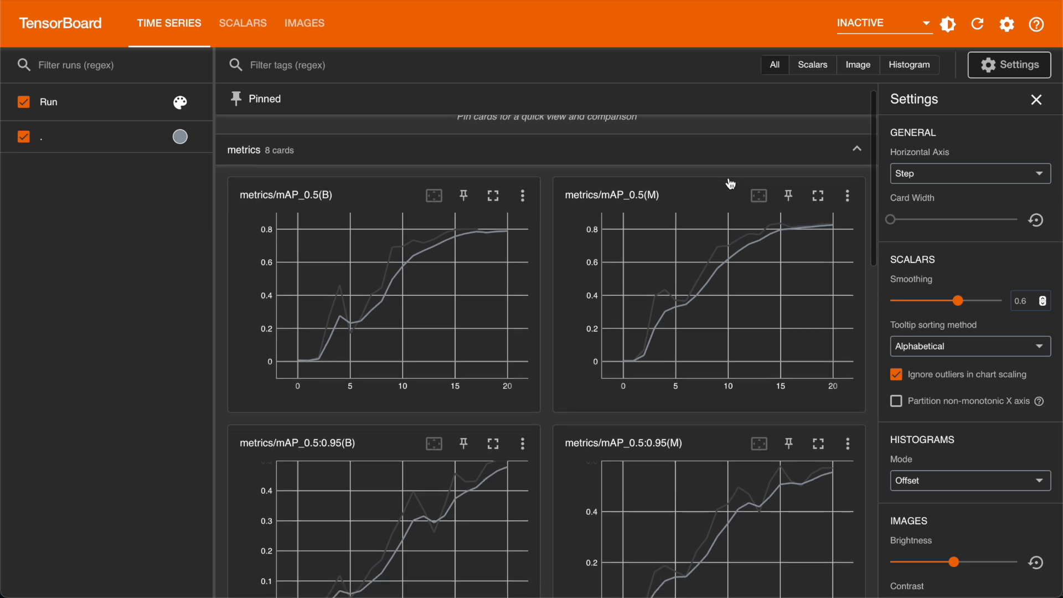
{"action": "scroll", "coordinate": [731, 184], "scroll_direction": "down", "scroll_amount": 6}
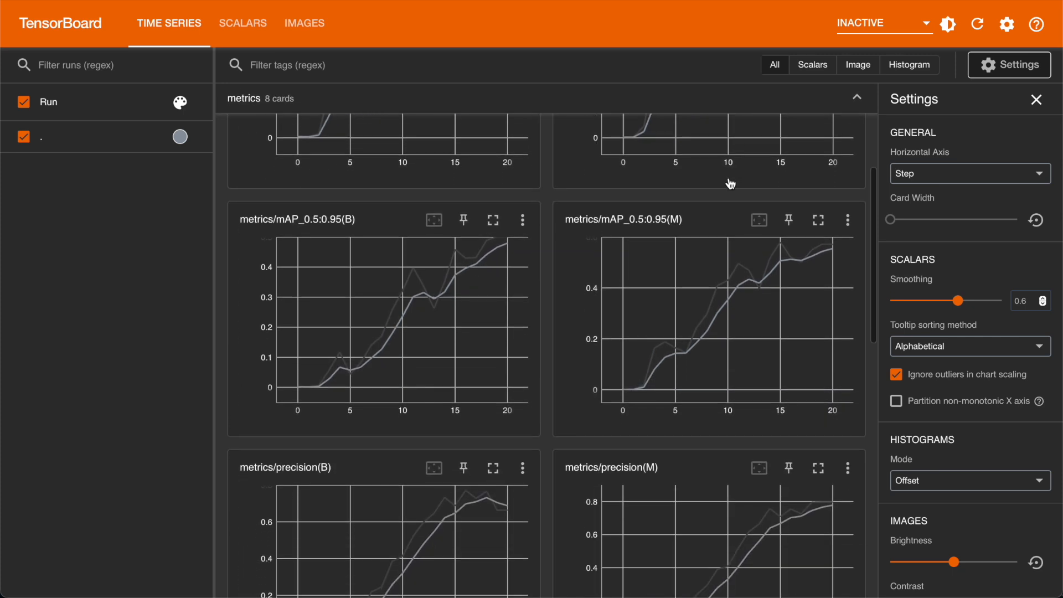
{"action": "scroll", "coordinate": [731, 184], "scroll_direction": "down", "scroll_amount": 6}
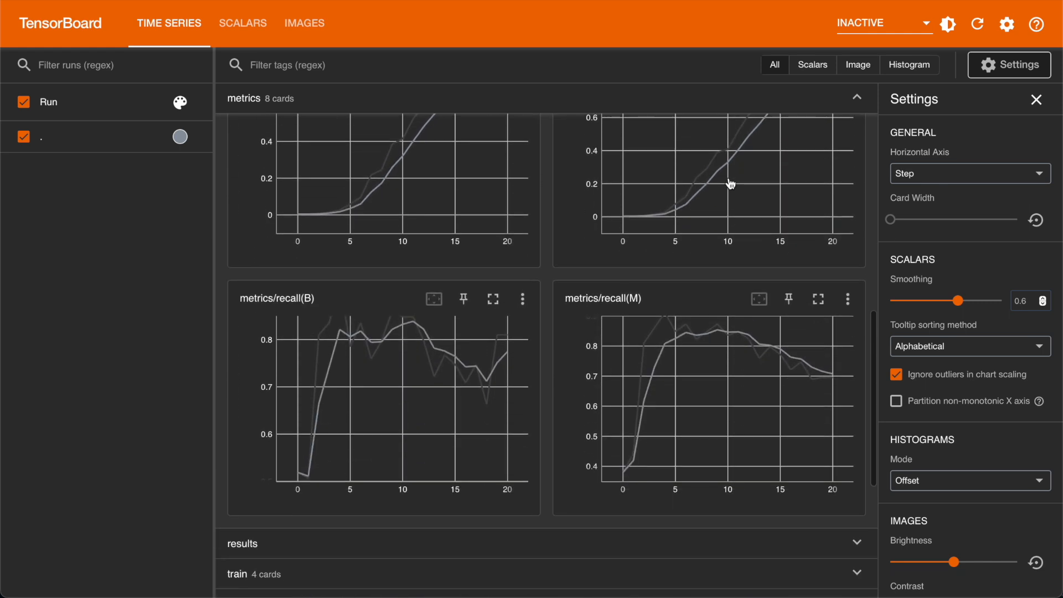
{"action": "scroll", "coordinate": [731, 184], "scroll_direction": "down", "scroll_amount": 4}
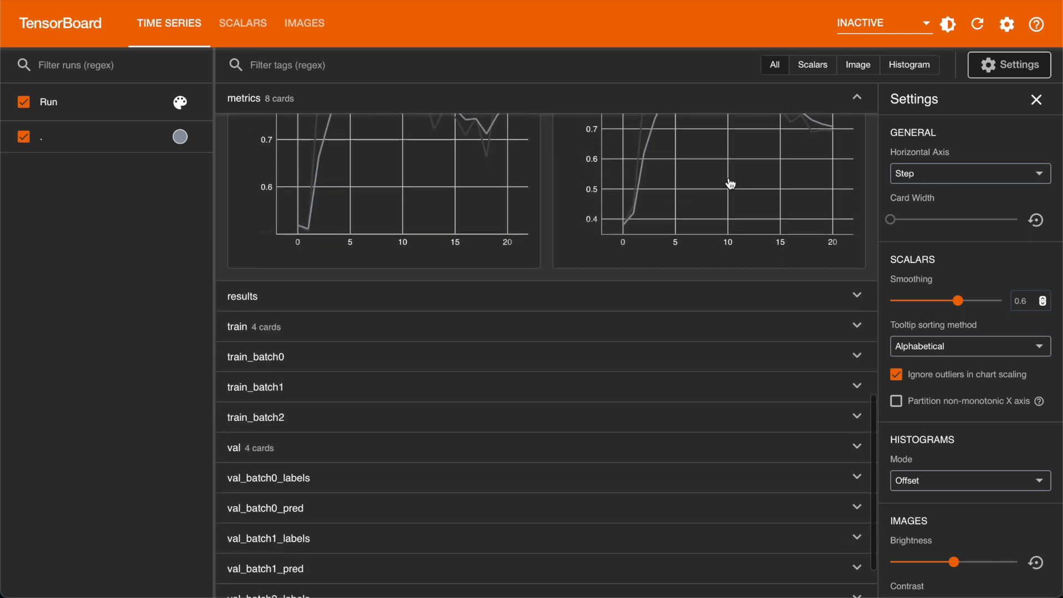
{"action": "scroll", "coordinate": [728, 178], "scroll_direction": "up", "scroll_amount": 15}
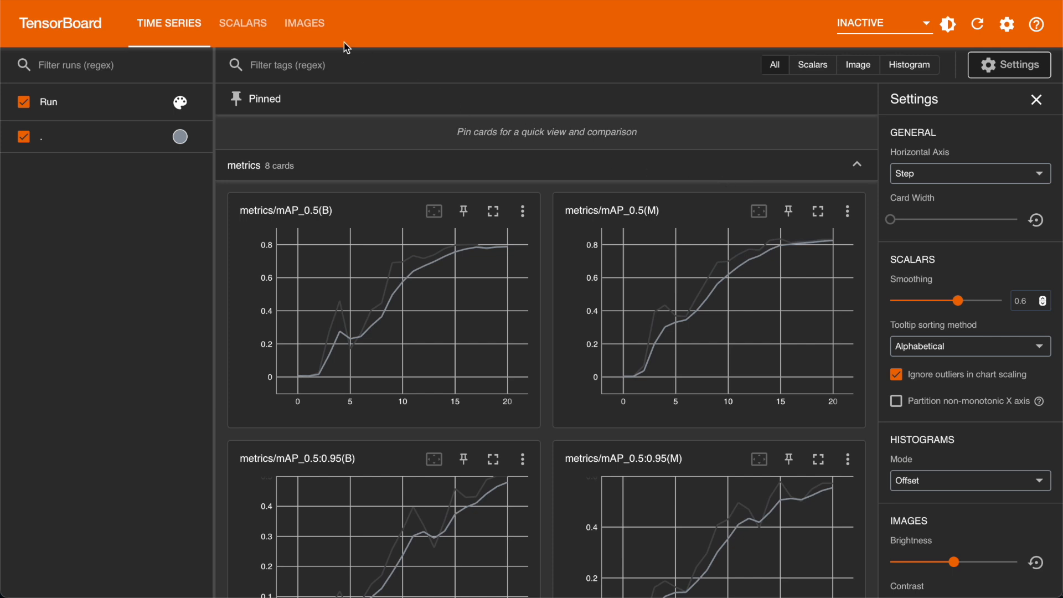
- Review the metrics charts in TensorBoard's scalars view and return to the AIEX train results
{"action": "left_click", "coordinate": [256, 28]}
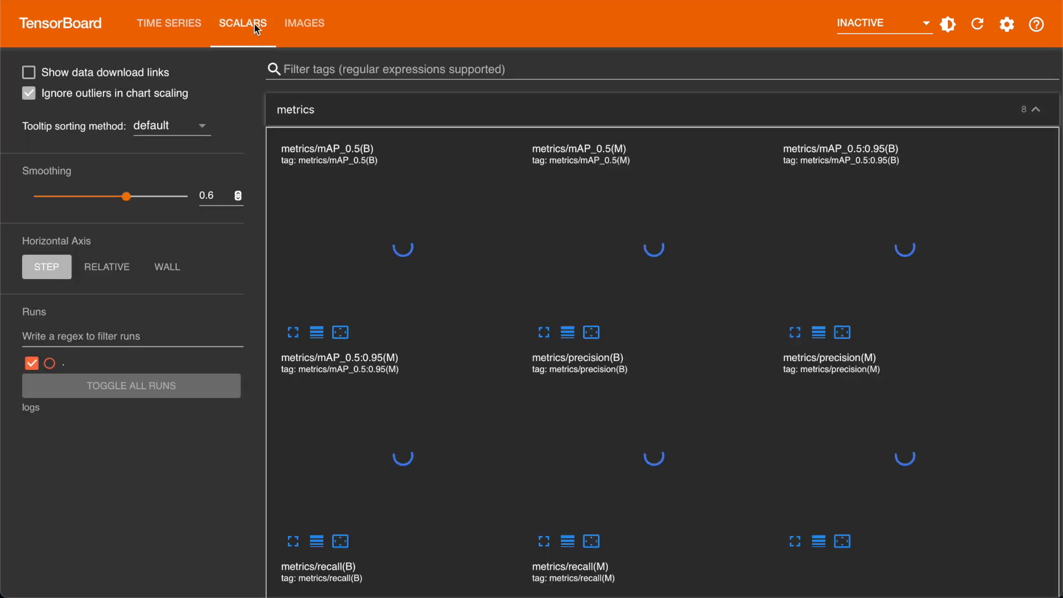
{"action": "scroll", "coordinate": [264, 102], "scroll_direction": "down", "scroll_amount": 14}
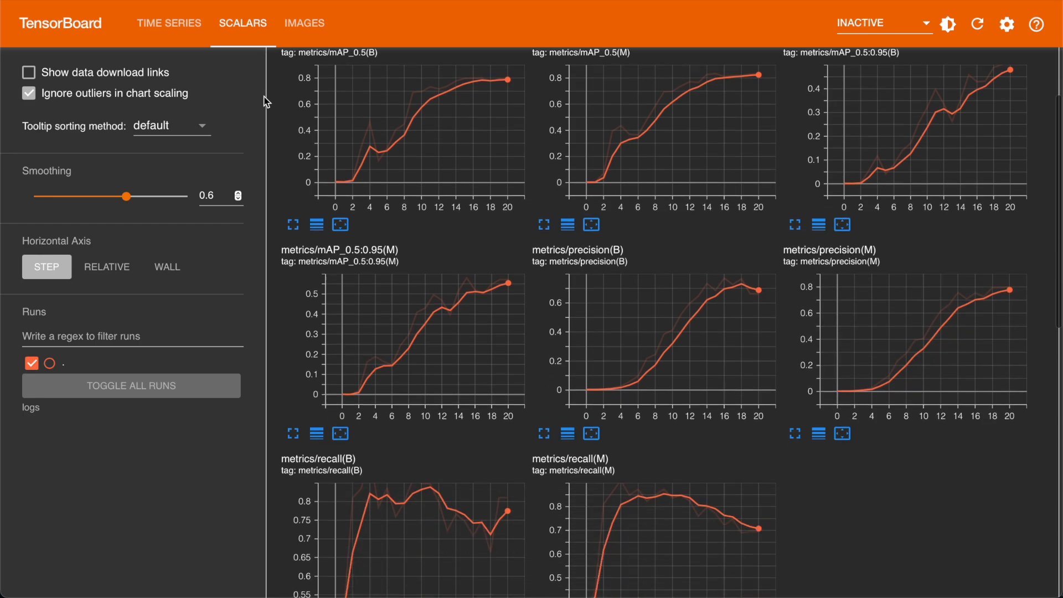
{"action": "scroll", "coordinate": [265, 102], "scroll_direction": "up", "scroll_amount": 14}
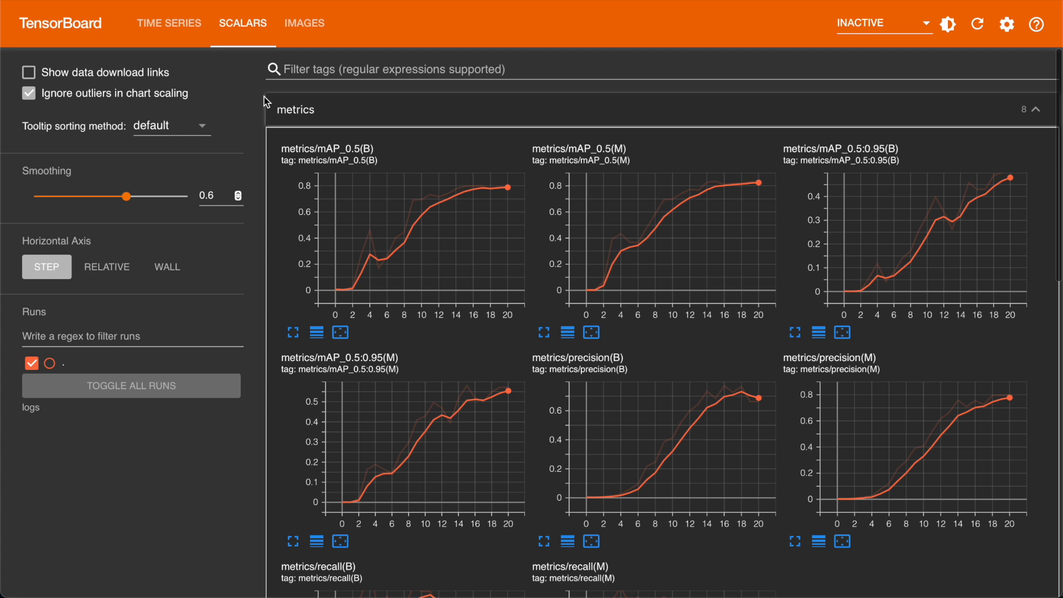
{"action": "key", "text": "ctrl+shift+Tab"}
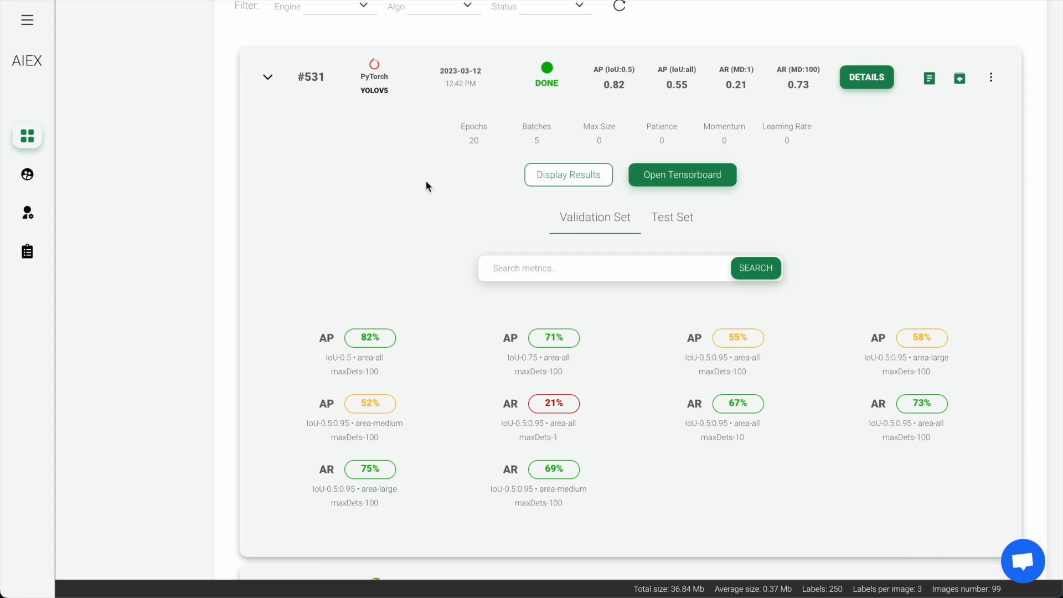
- Read the specification and hyperparameters in the train details of run #531, and close them
{"action": "scroll", "coordinate": [880, 237], "scroll_direction": "down", "scroll_amount": 2}
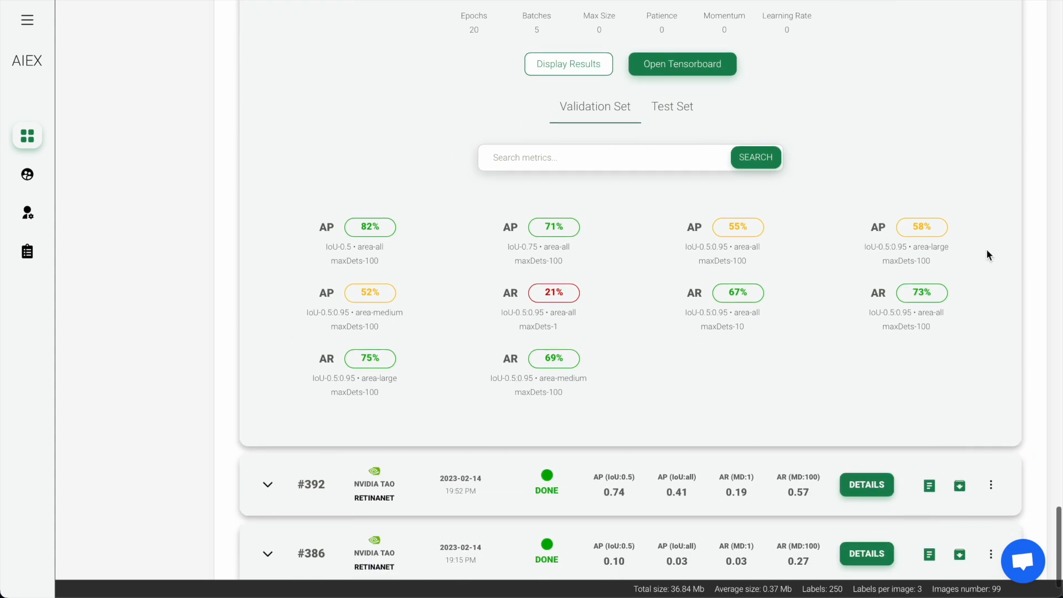
{"action": "scroll", "coordinate": [988, 257], "scroll_direction": "up", "scroll_amount": 4}
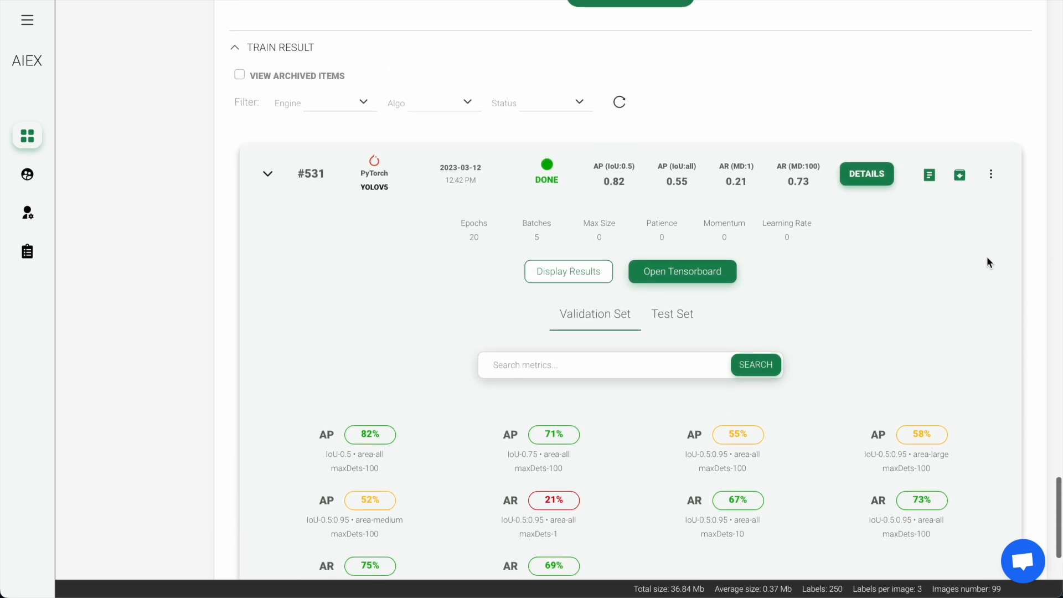
{"action": "left_click", "coordinate": [883, 186]}
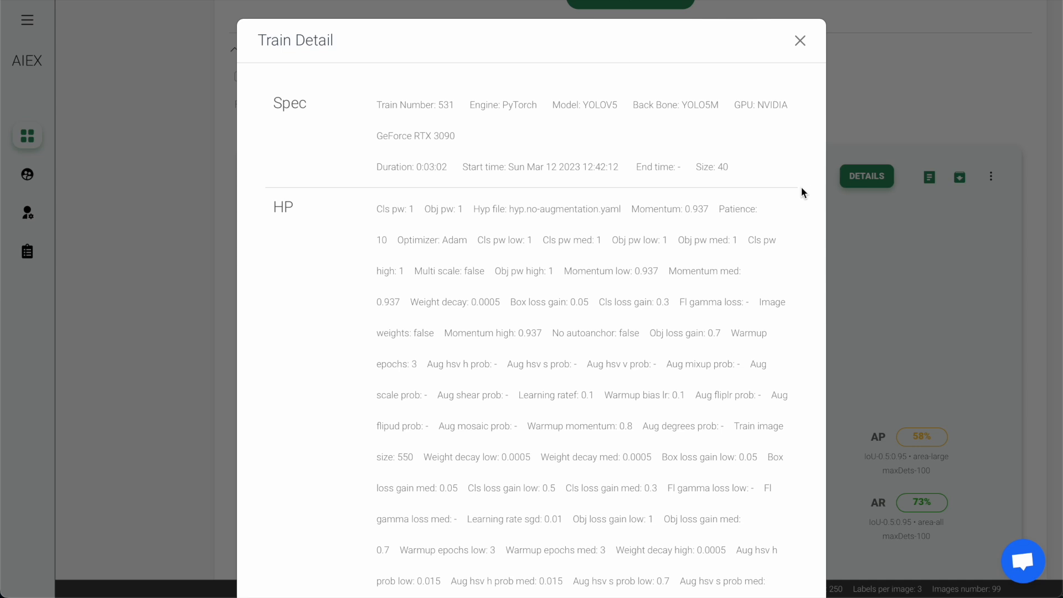
{"action": "scroll", "coordinate": [802, 188], "scroll_direction": "down", "scroll_amount": 6}
{"action": "scroll", "coordinate": [801, 186], "scroll_direction": "down", "scroll_amount": 7}
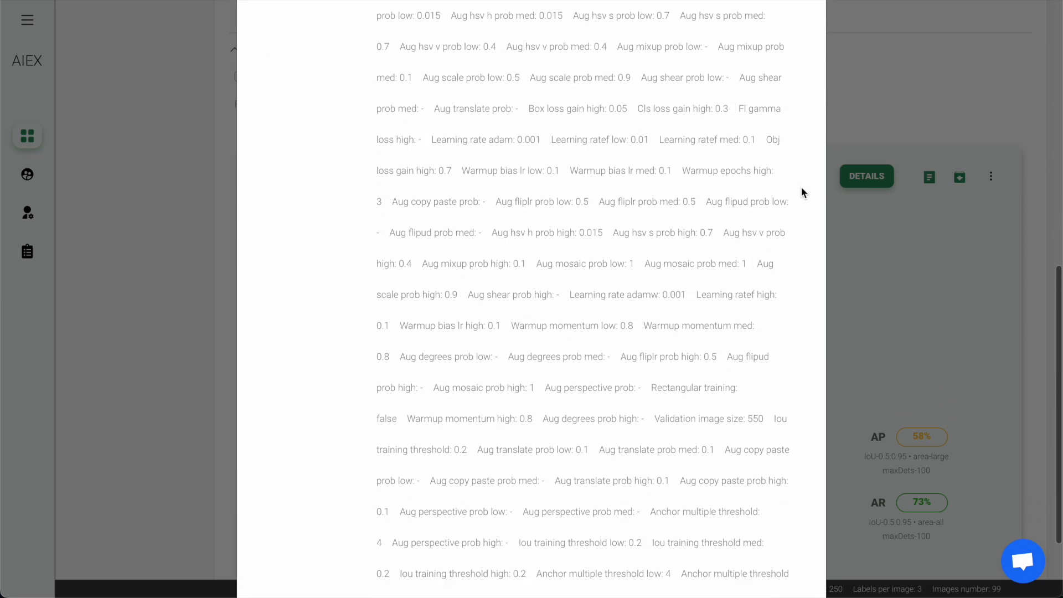
{"action": "left_click", "coordinate": [884, 212]}
- Inspect the train console log of run #531 and close it
{"action": "left_click", "coordinate": [928, 180]}
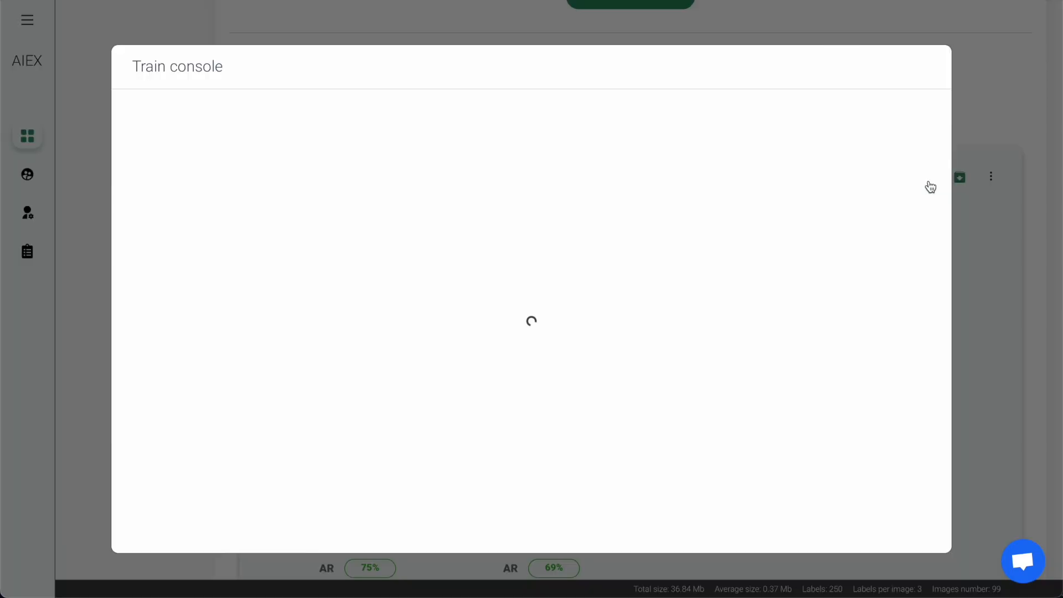
{"action": "scroll", "coordinate": [928, 179], "scroll_direction": "up", "scroll_amount": 5}
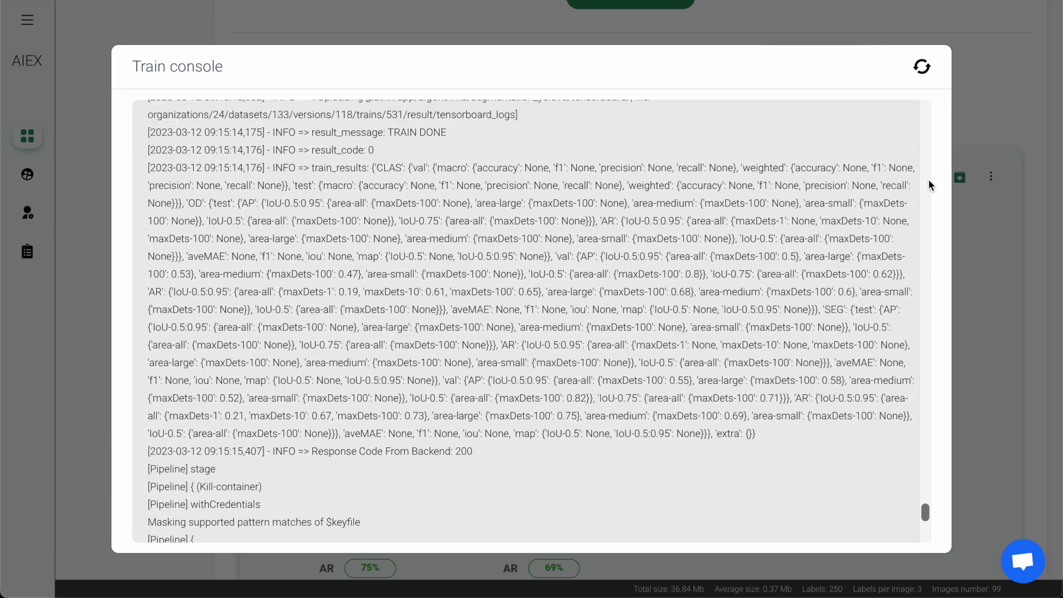
{"action": "left_click", "coordinate": [975, 198]}
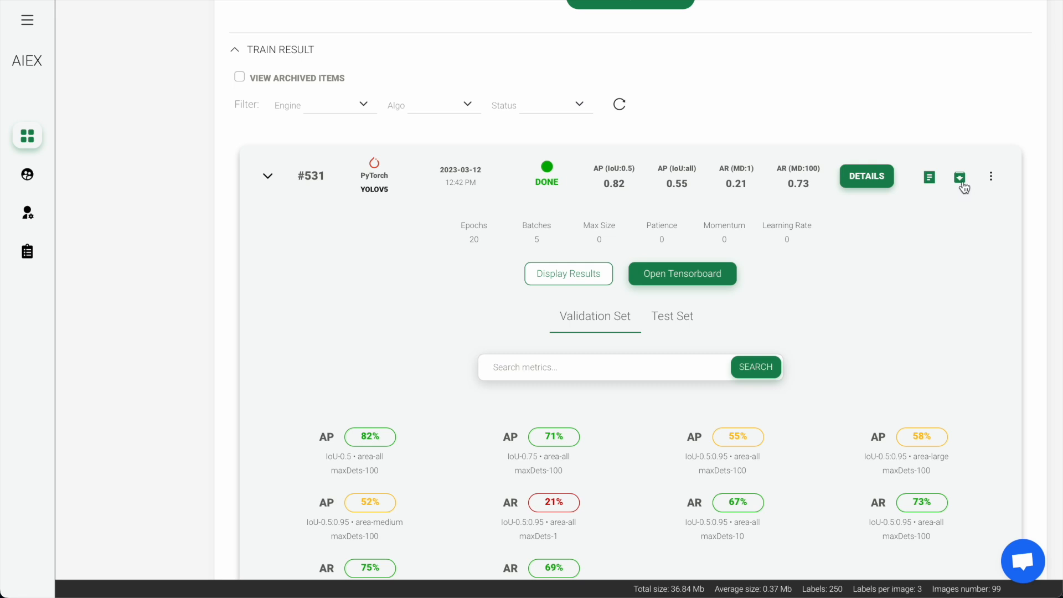
- Check the deployment and download options of RETINANET run #392, and collapse that run
{"action": "scroll", "coordinate": [963, 189], "scroll_direction": "down", "scroll_amount": 1}
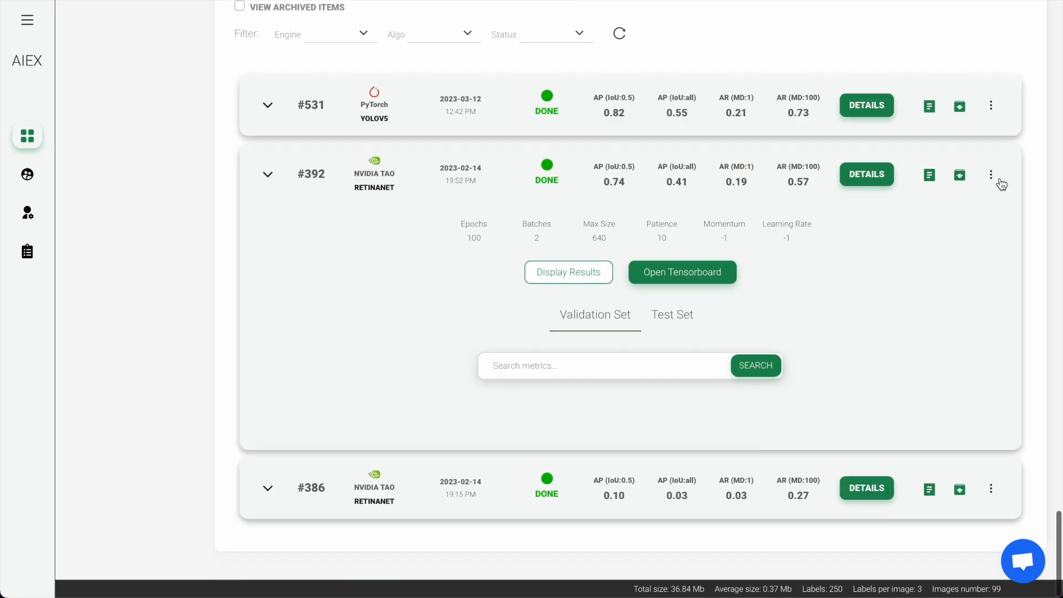
{"action": "left_click", "coordinate": [991, 175]}
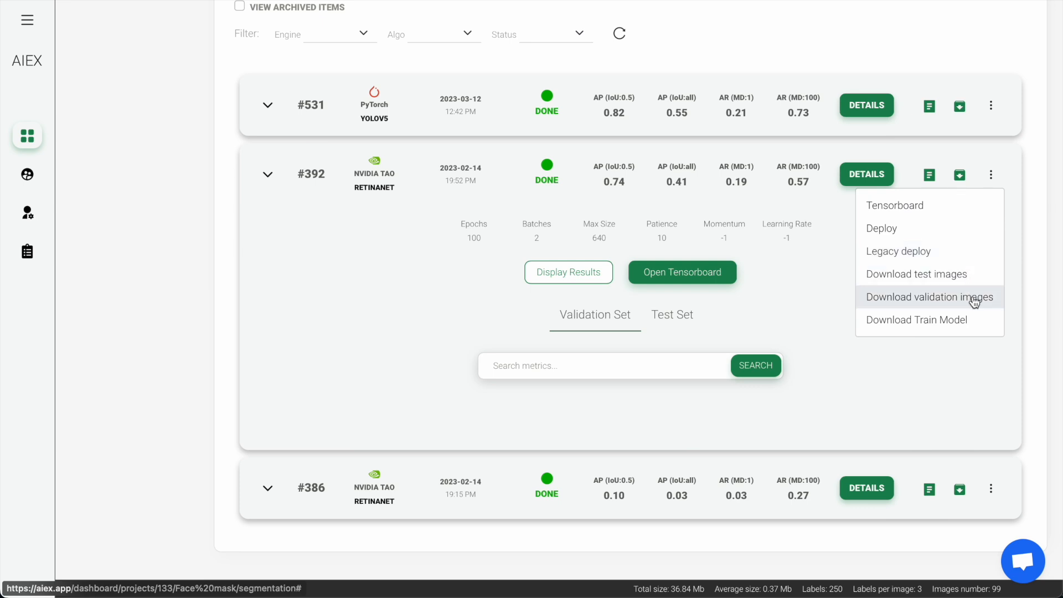
{"action": "left_click", "coordinate": [970, 348]}
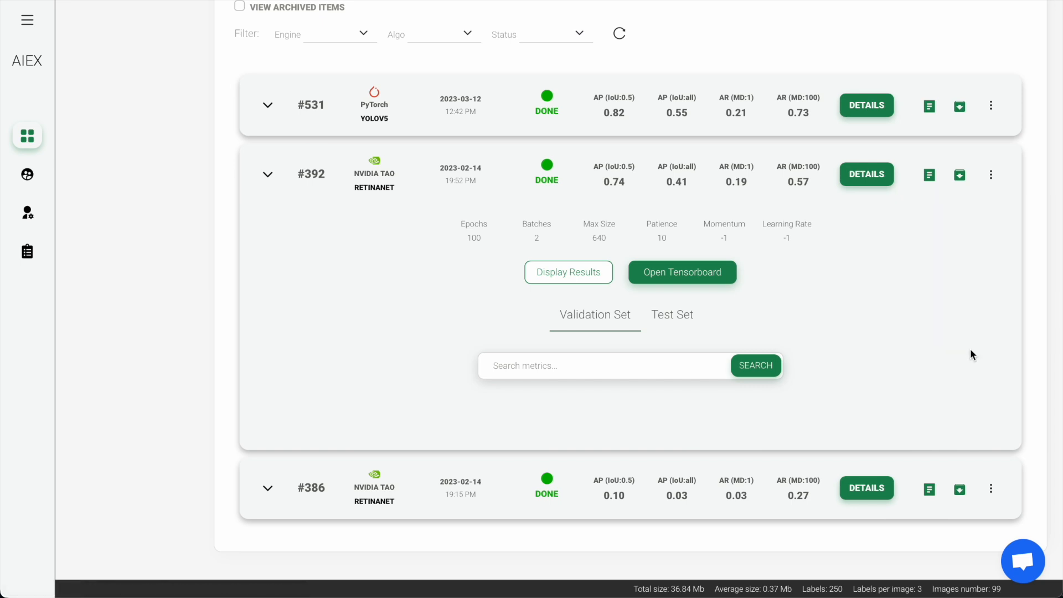
{"action": "left_click", "coordinate": [268, 174]}
{"action": "scroll", "coordinate": [269, 174], "scroll_direction": "up", "scroll_amount": 20}
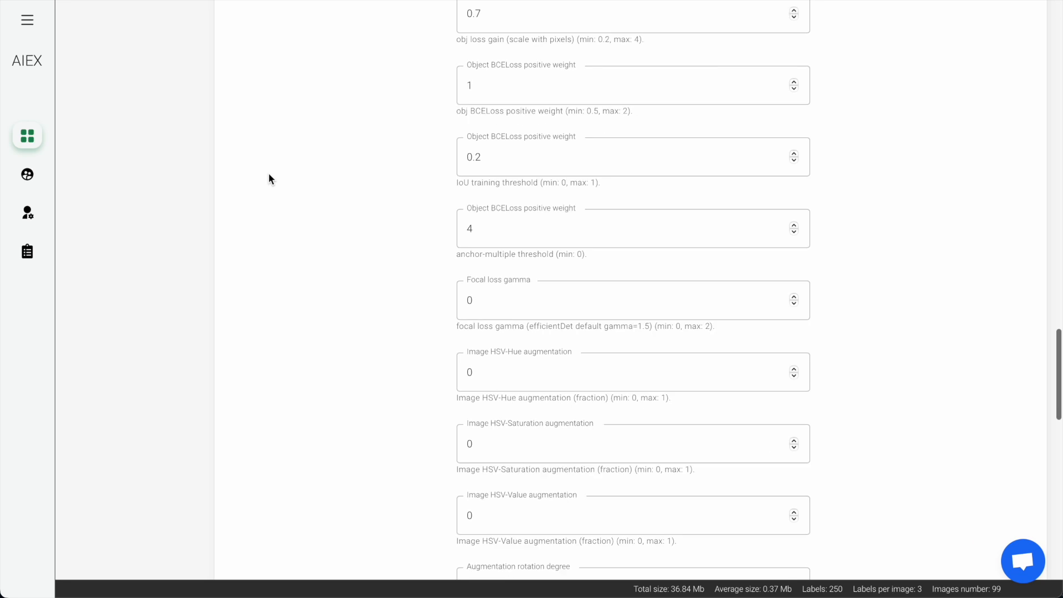